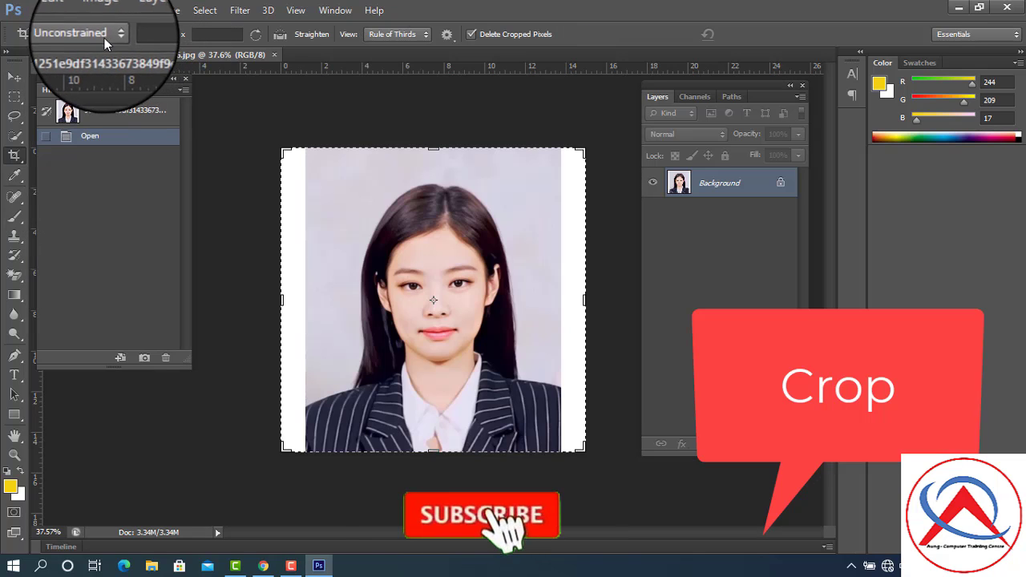
Step: Switch the crop ratio to Size & Resolution and enter a 1.1 in width
click(101, 35)
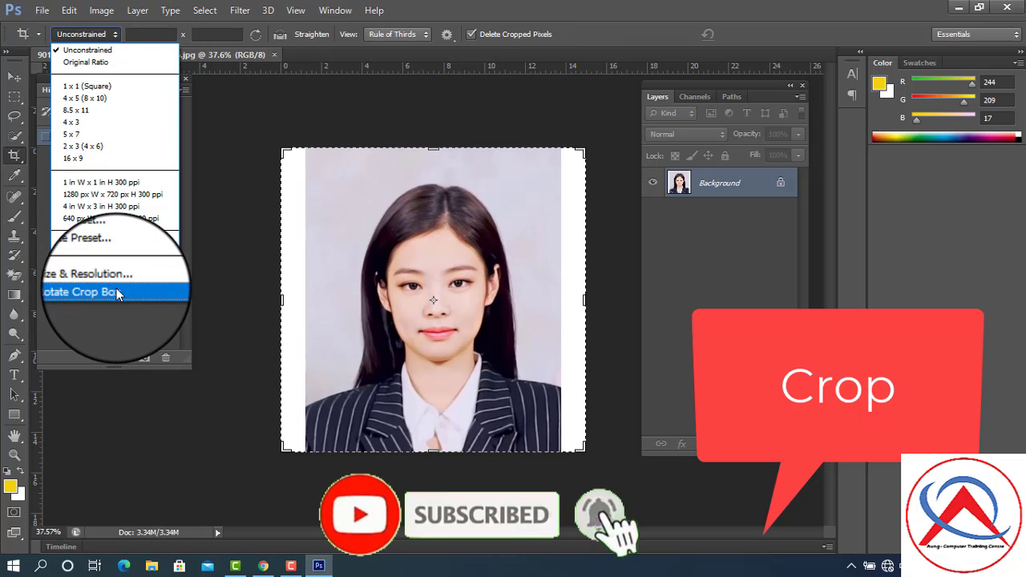
click(116, 281)
text(1.1)
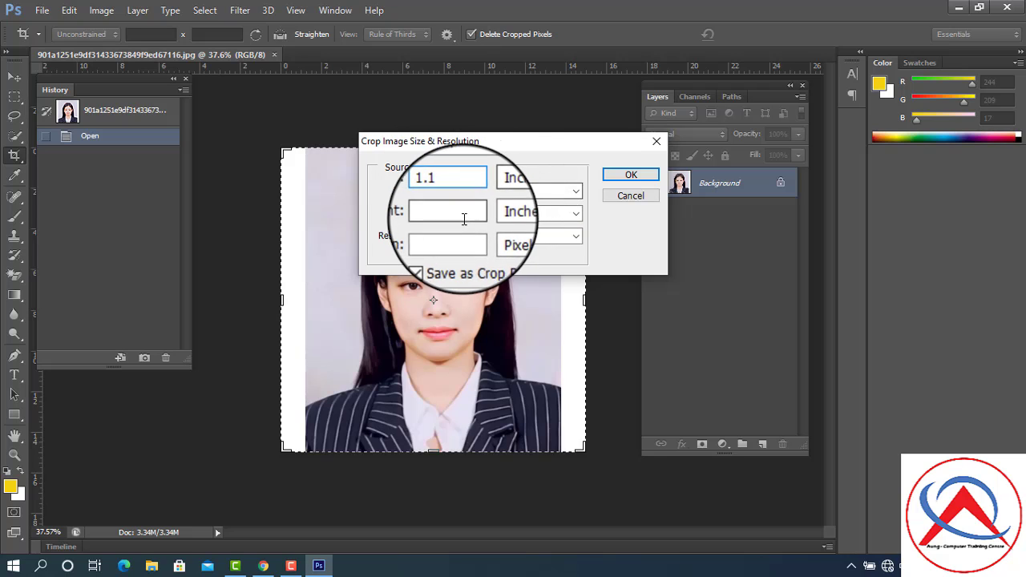
Step: Crop to 1.1 × 1.3 in at 300 ppi, saving that size as a crop preset
click(463, 218)
text(1.)
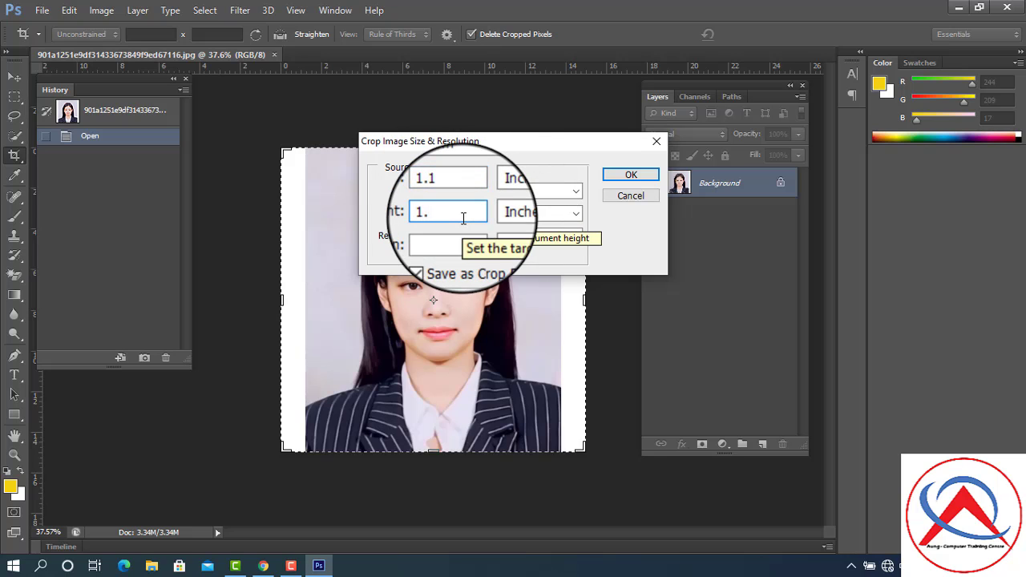
text(3)
click(441, 234)
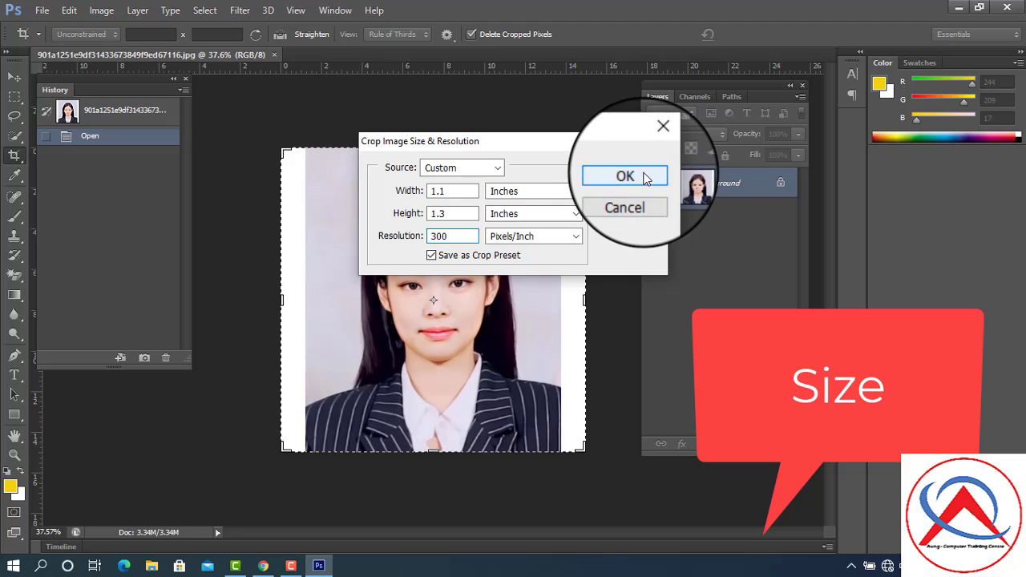
click(642, 174)
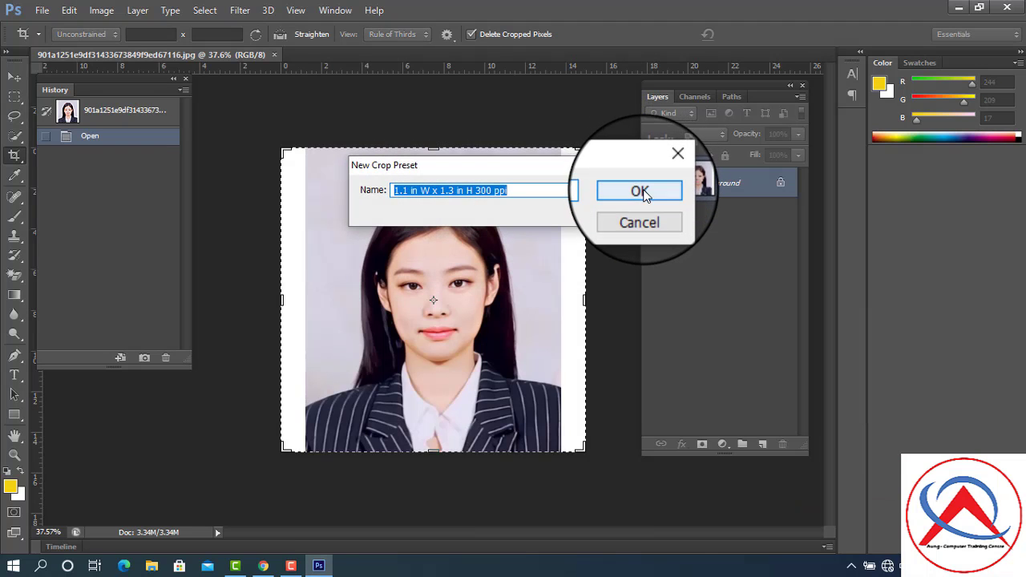
click(645, 196)
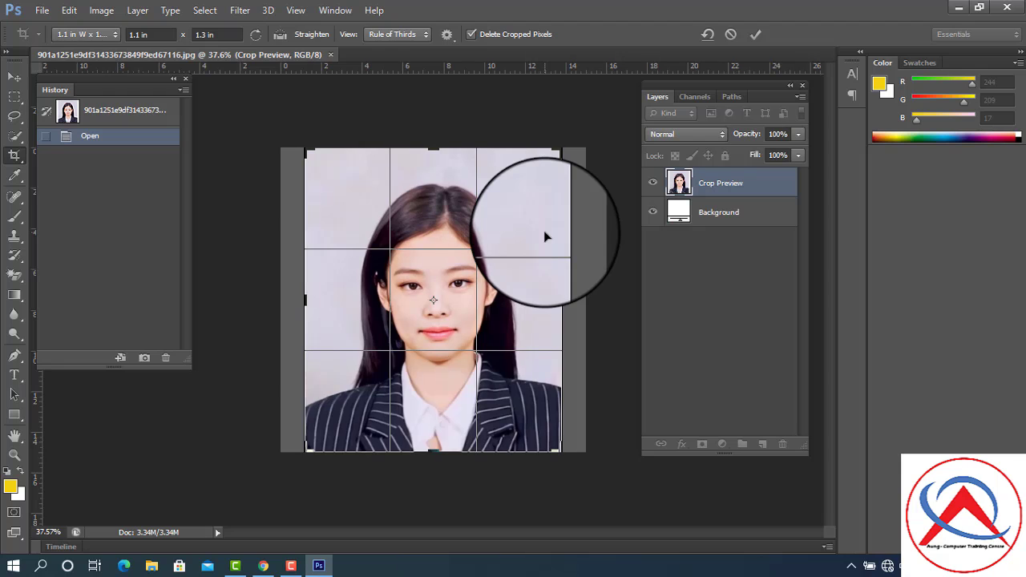
click(756, 35)
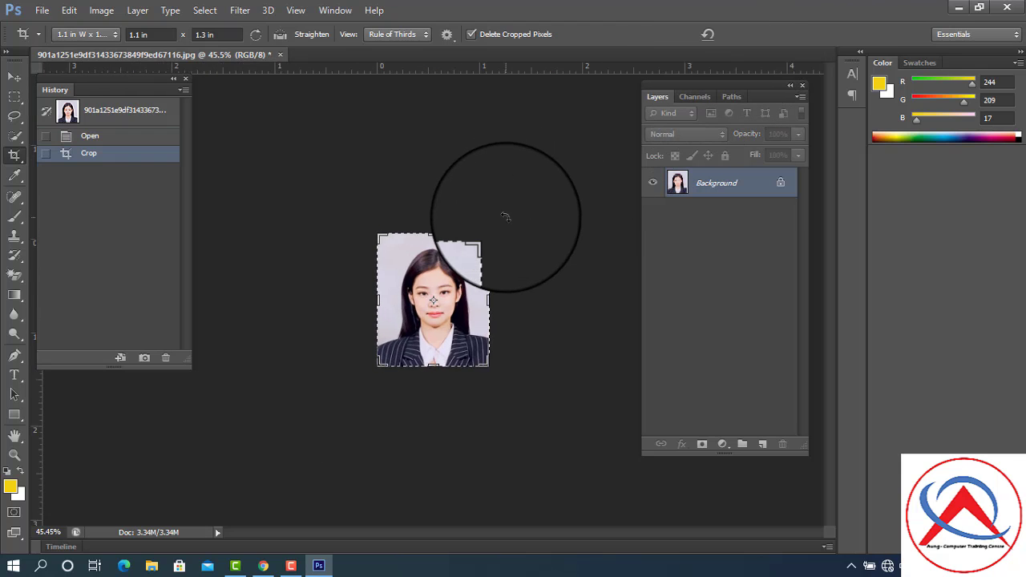
Step: Zoom in on the cropped photo with the Pen tool, centred on the hair's right edge
key(ctrl+plus)
key(ctrl+plus)
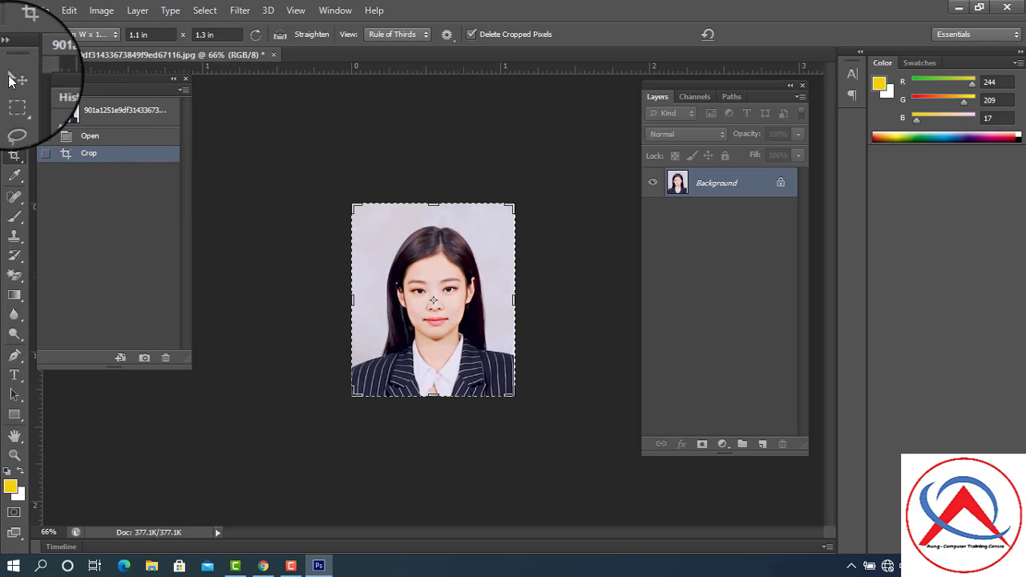
click(14, 77)
scroll(559, 315, up, 2)
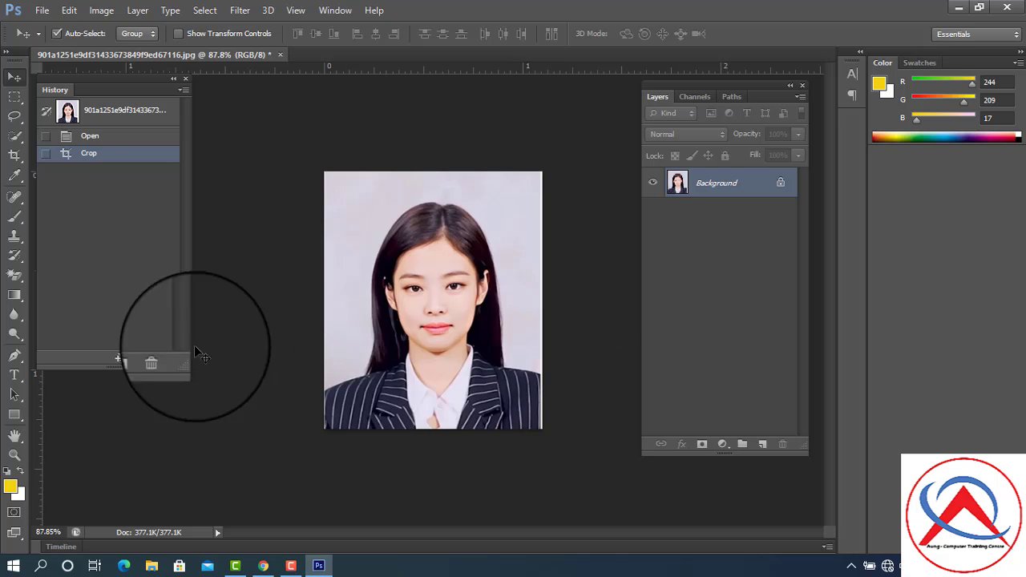
click(18, 361)
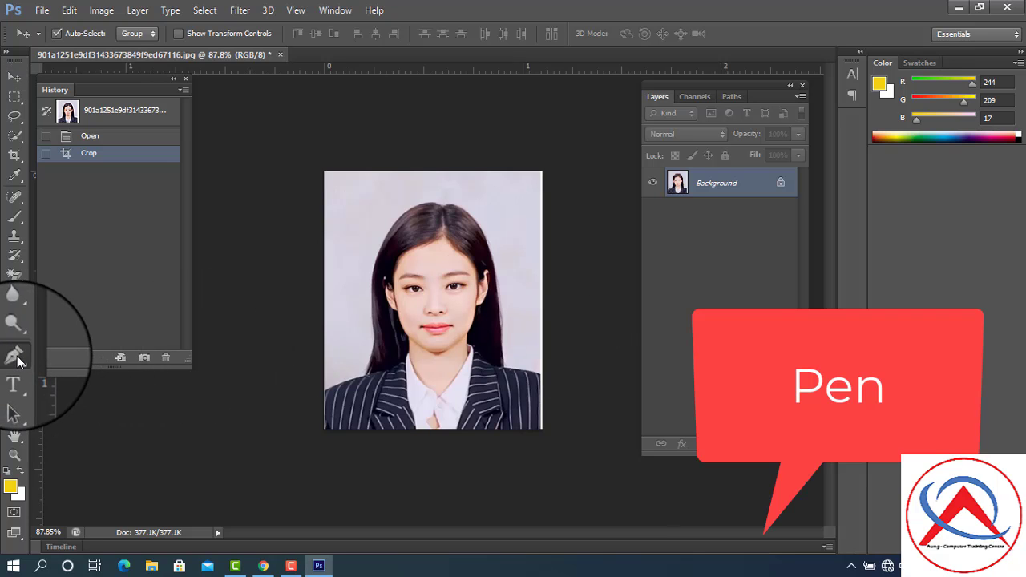
scroll(497, 243, up, 2)
scroll(497, 243, up, 2)
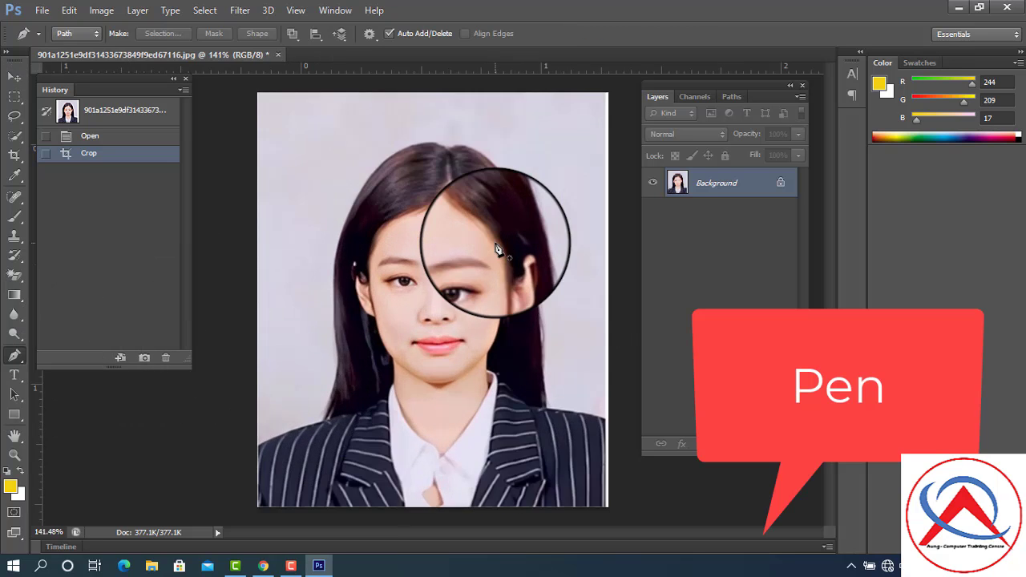
scroll(501, 246, up, 1)
scroll(504, 249, up, 1)
scroll(503, 249, up, 1)
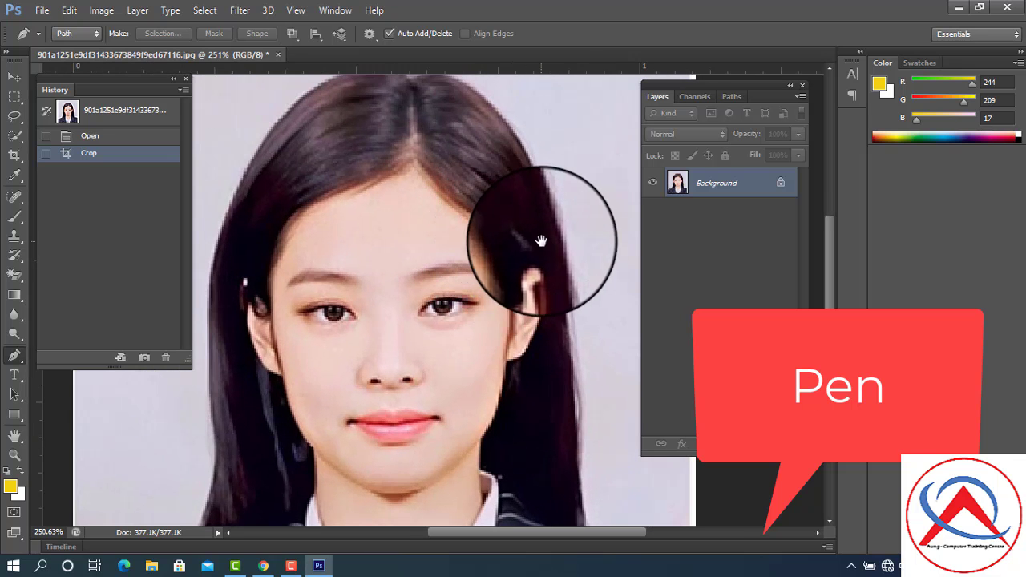
drag(550, 259, 493, 164)
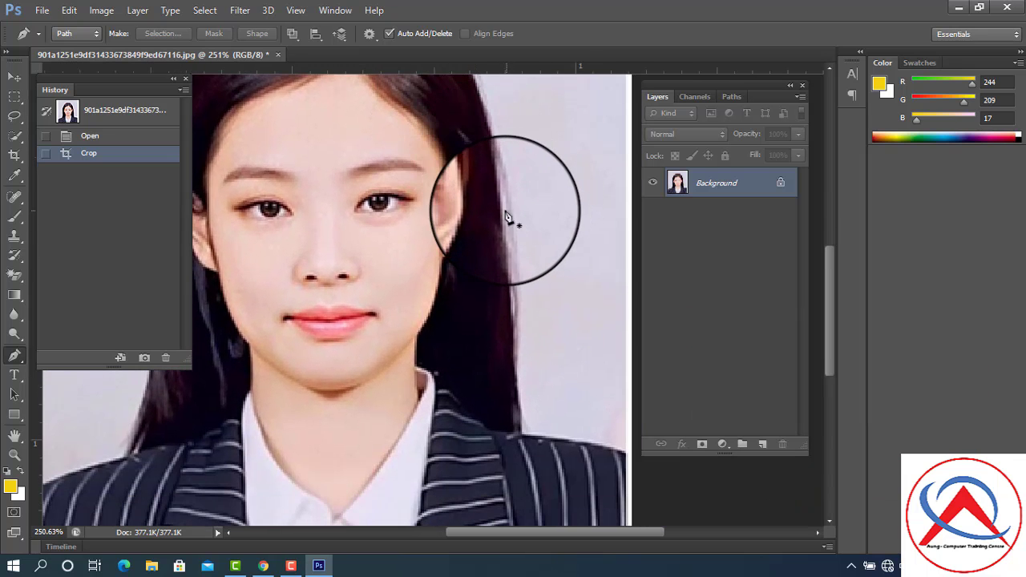
Step: Place Pen anchors down the right hair edge to where it meets the shoulder
click(503, 210)
scroll(486, 201, down, 2)
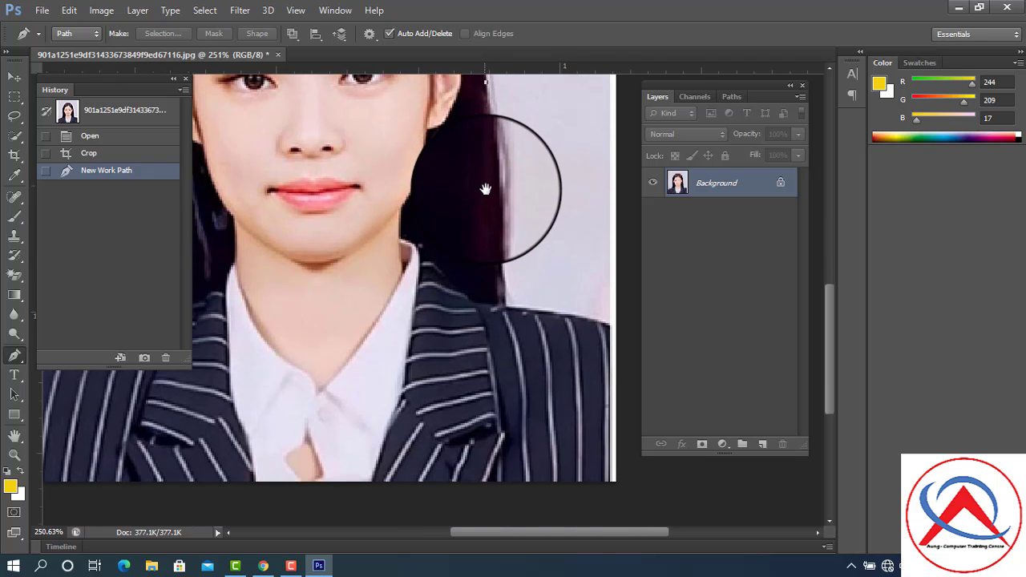
scroll(489, 197, down, 2)
click(499, 210)
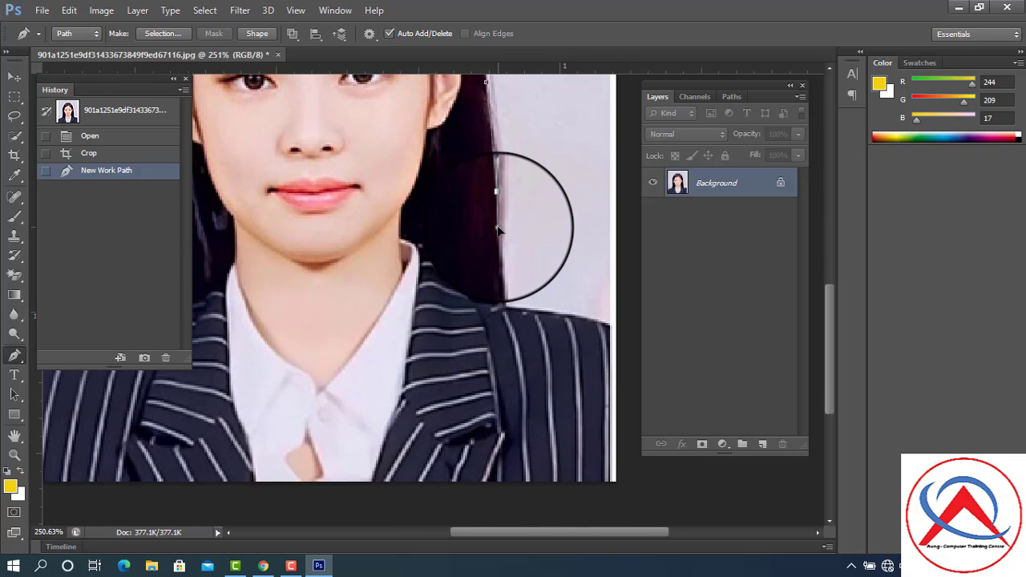
scroll(512, 268, up, 4)
scroll(513, 283, up, 3)
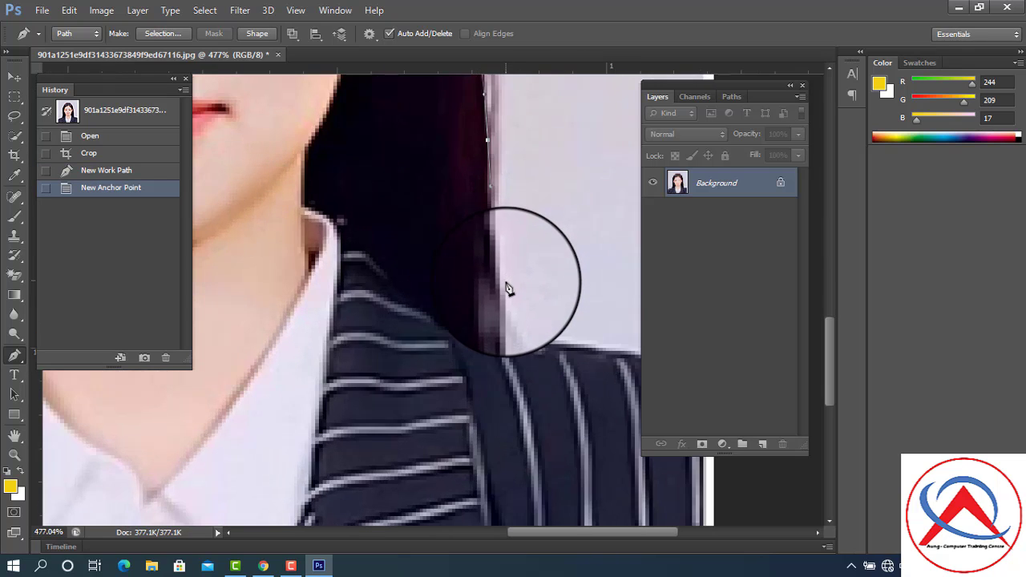
drag(499, 240, 493, 228)
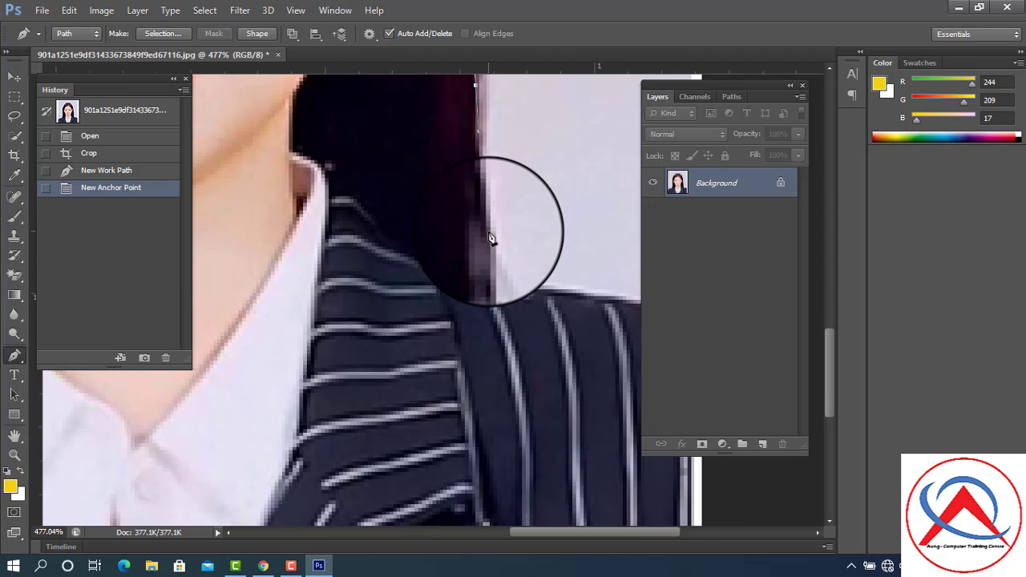
click(492, 248)
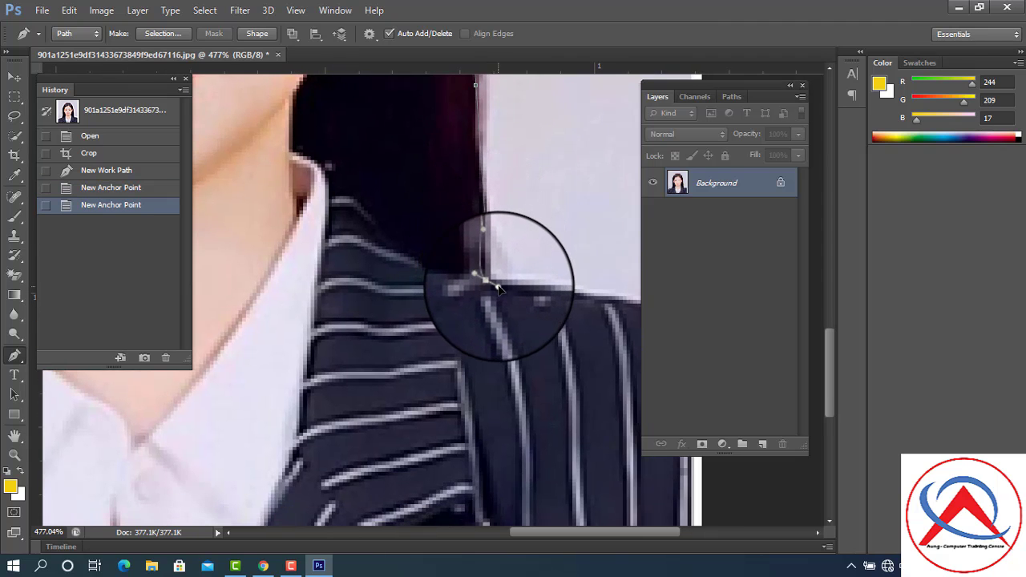
click(468, 278)
Step: Continue the path along the shoulder top and past the photo's edge
drag(493, 280, 506, 276)
drag(535, 293, 395, 262)
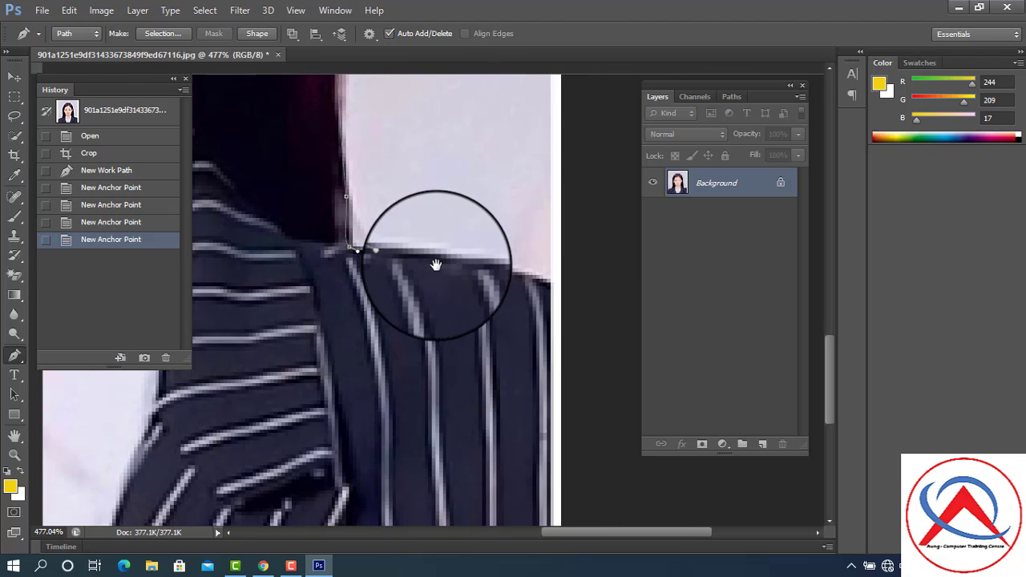
click(550, 292)
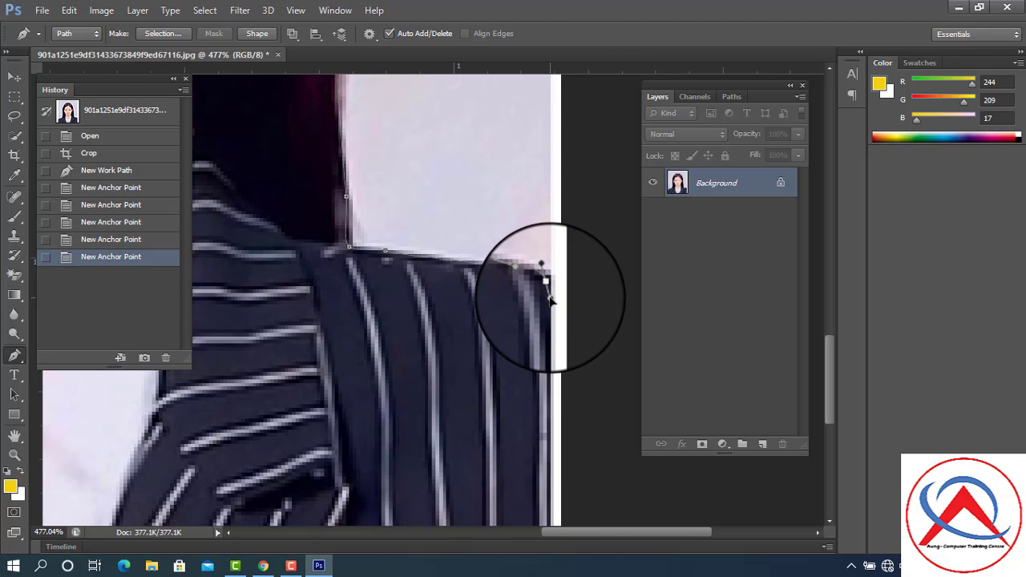
click(550, 296)
scroll(550, 280, down, 4)
drag(580, 344, 580, 265)
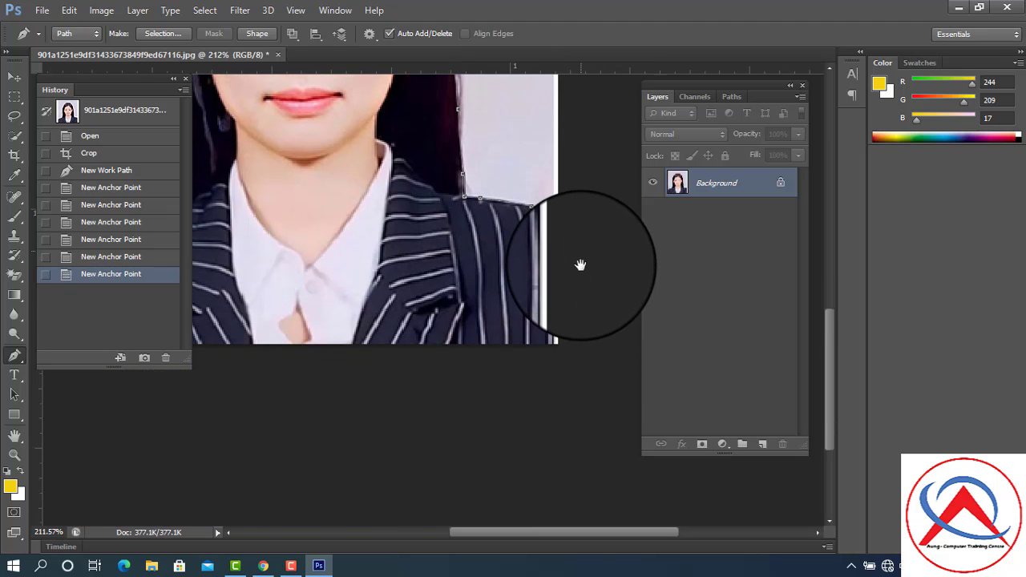
click(596, 307)
Step: Run the path below the photo, up the left side and along the left shoulder
click(373, 409)
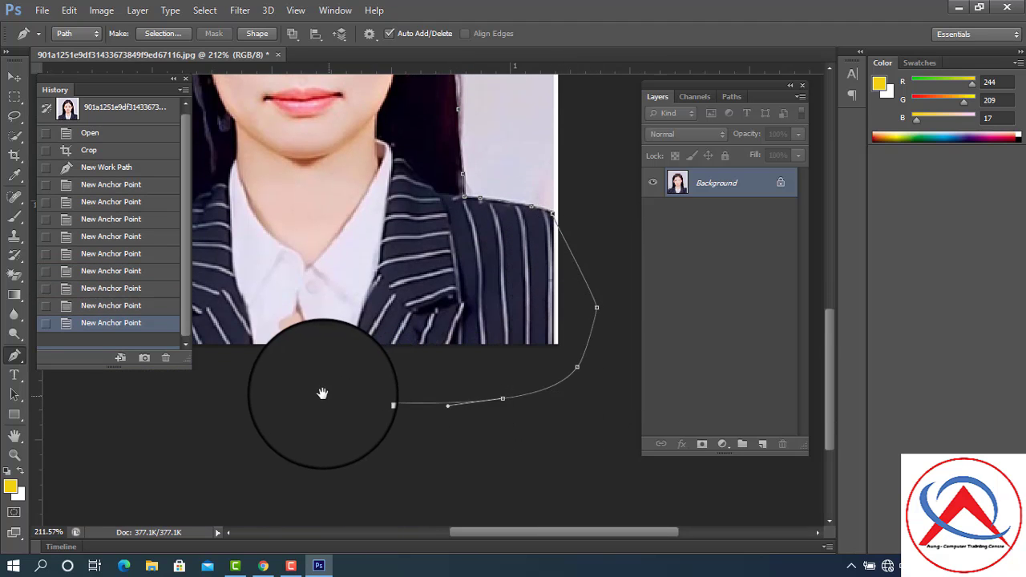
click(321, 393)
scroll(525, 385, left, 5)
click(289, 388)
drag(289, 388, 290, 389)
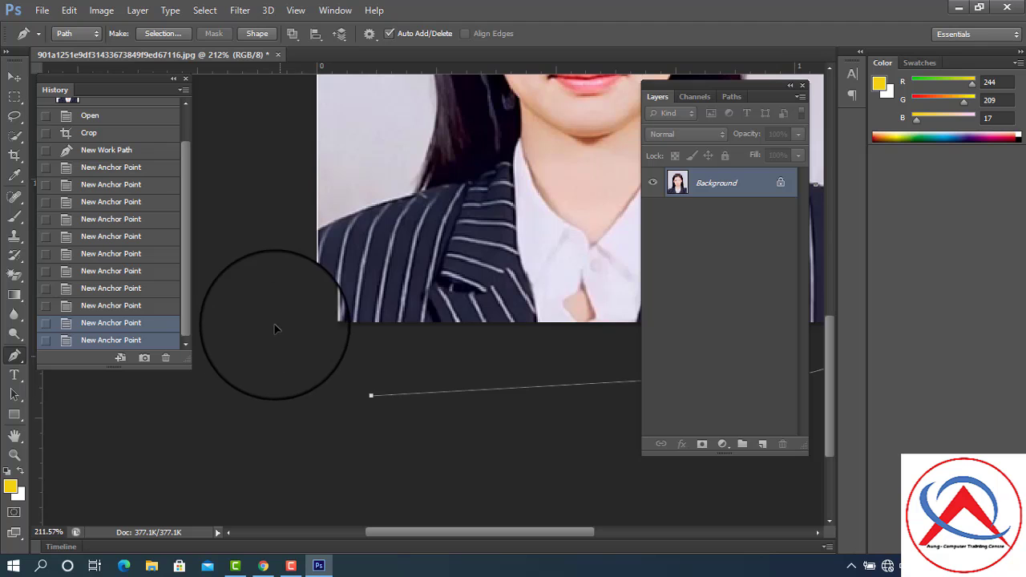
click(286, 251)
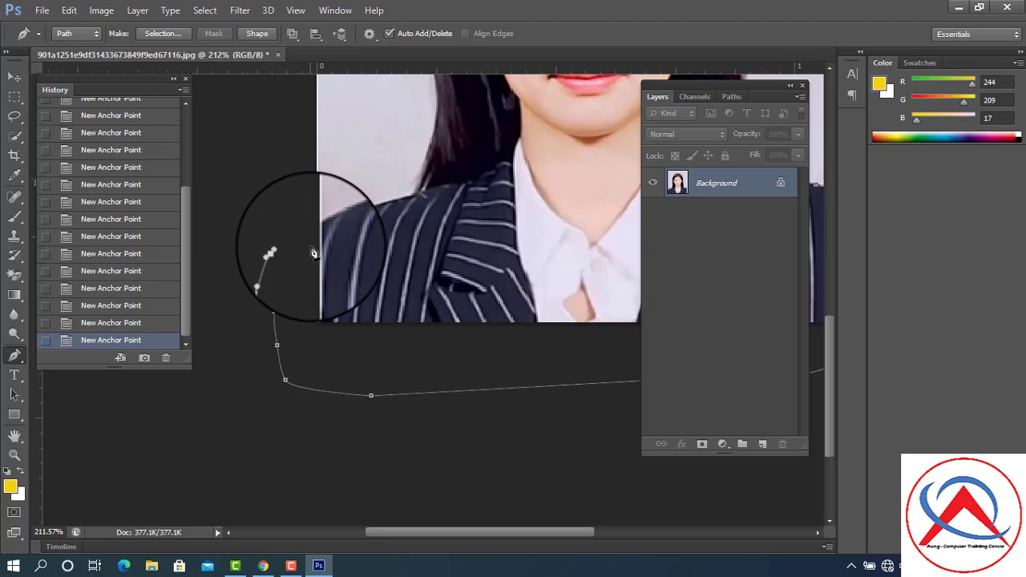
scroll(314, 254, up, 2)
scroll(321, 229, up, 2)
scroll(385, 211, up, 2)
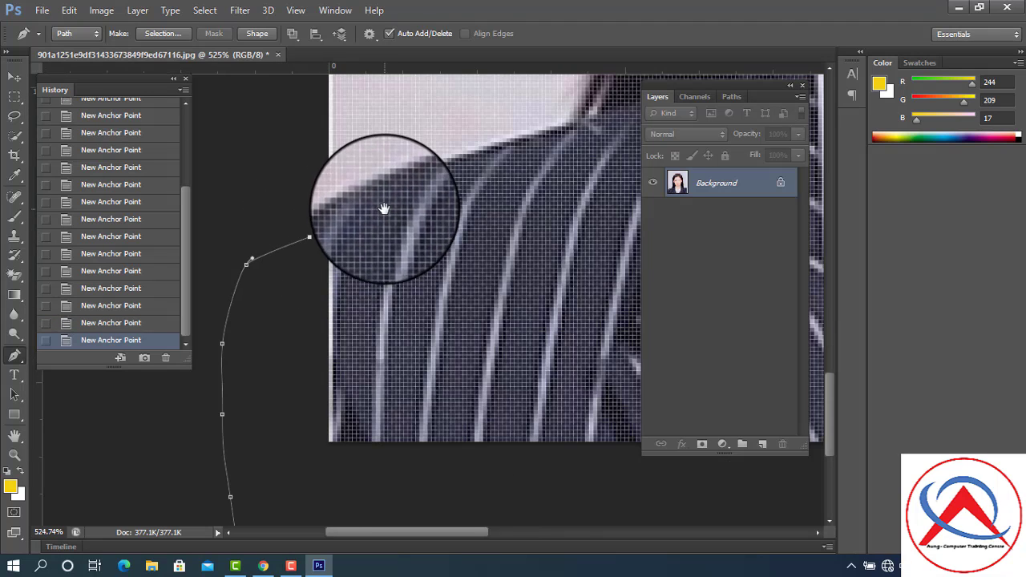
drag(332, 323, 329, 331)
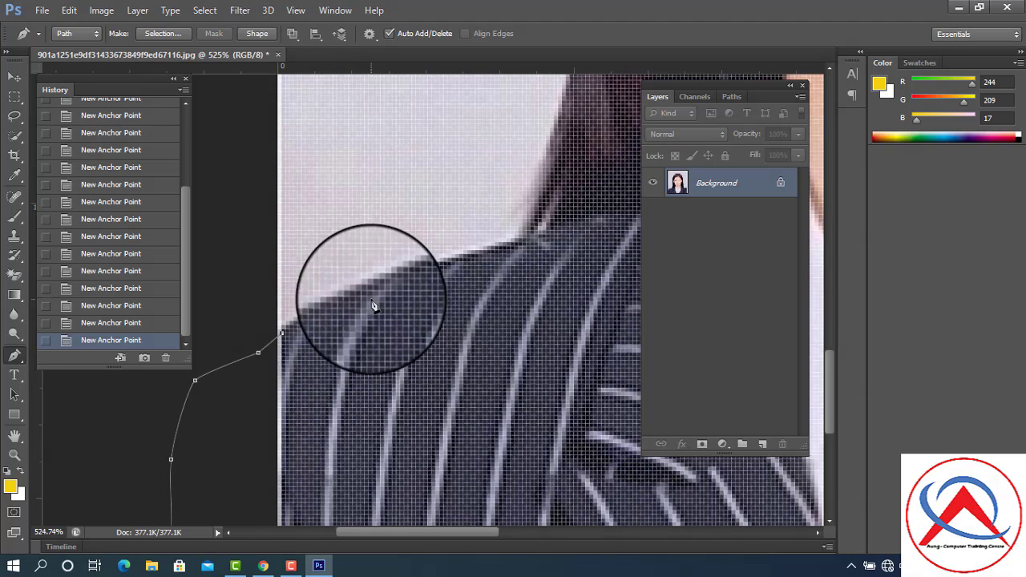
drag(423, 265, 470, 251)
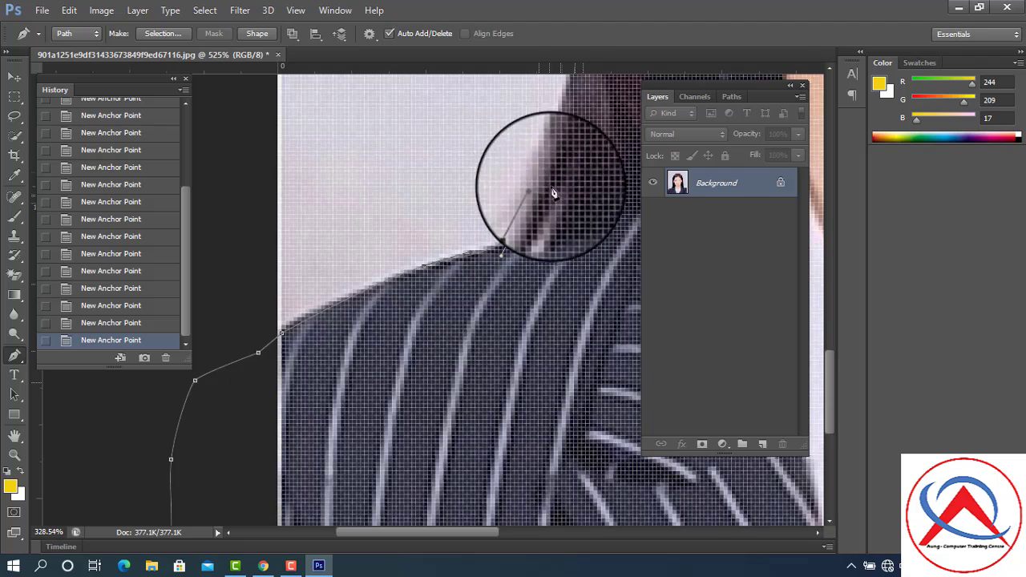
Step: Bring the hair top into view and add a curved anchor on the hair edge
scroll(571, 150, down, 2)
mouse_move(578, 153)
mouse_down()
mouse_move(488, 360)
mouse_move(476, 290)
mouse_up()
scroll(481, 359, up, 1)
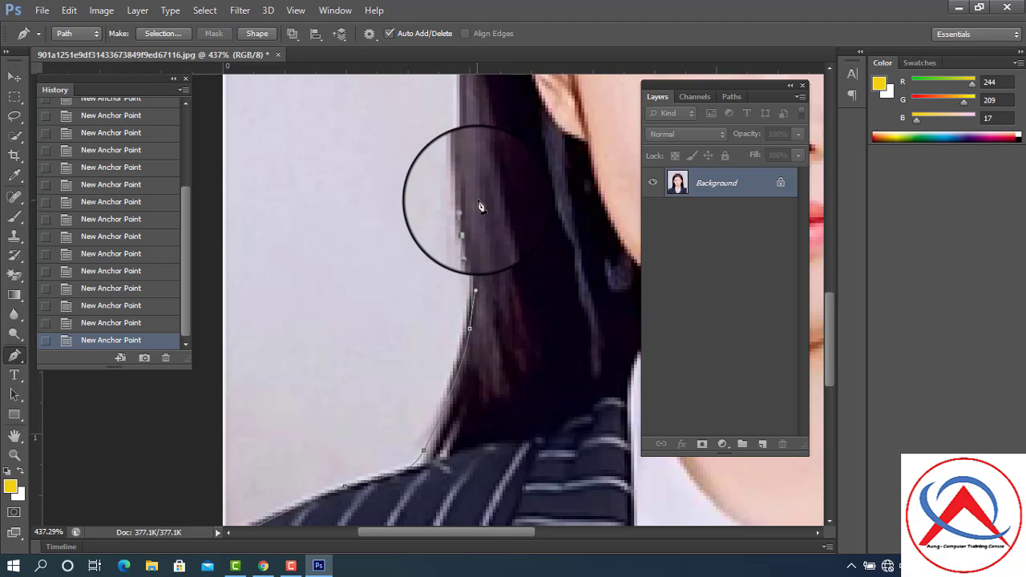
drag(480, 206, 418, 418)
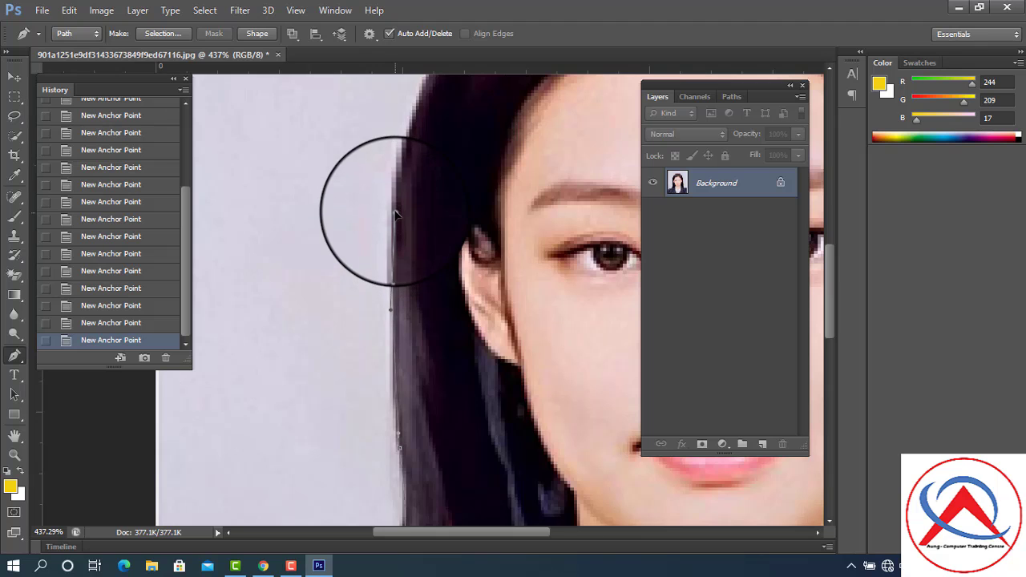
scroll(464, 180, down, 2)
drag(458, 211, 408, 344)
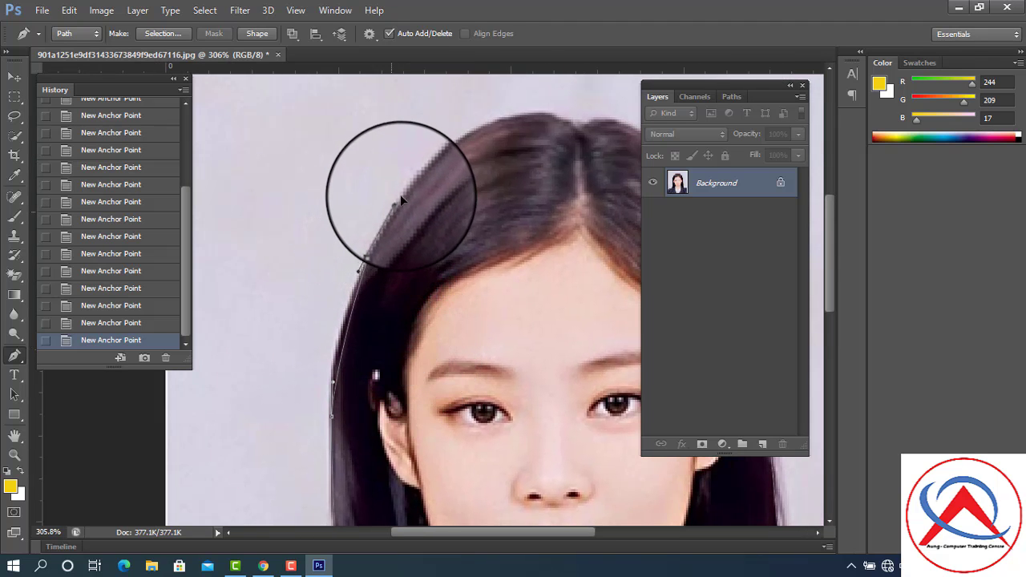
scroll(513, 187, up, 2)
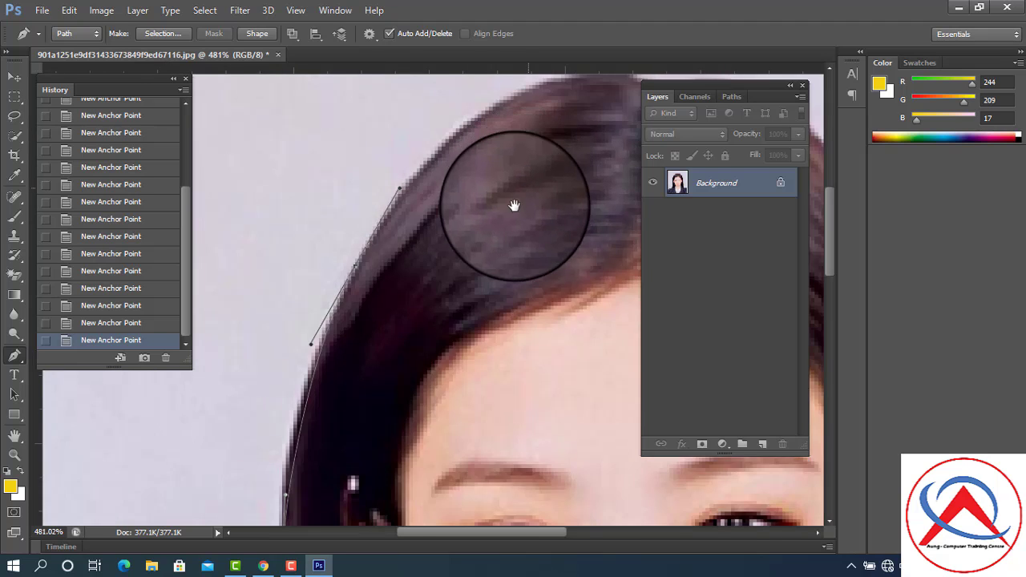
drag(515, 206, 362, 349)
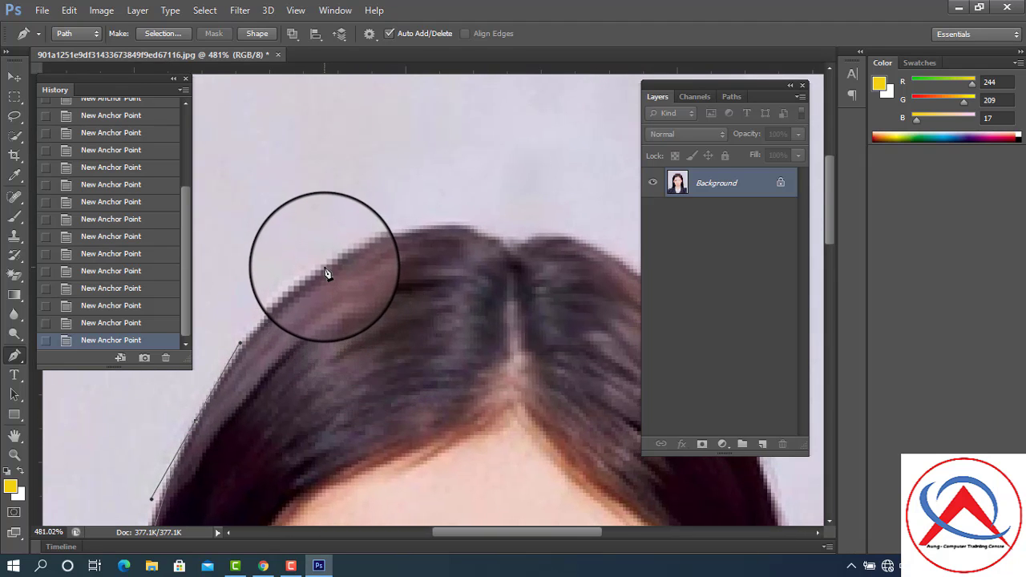
drag(326, 267, 360, 247)
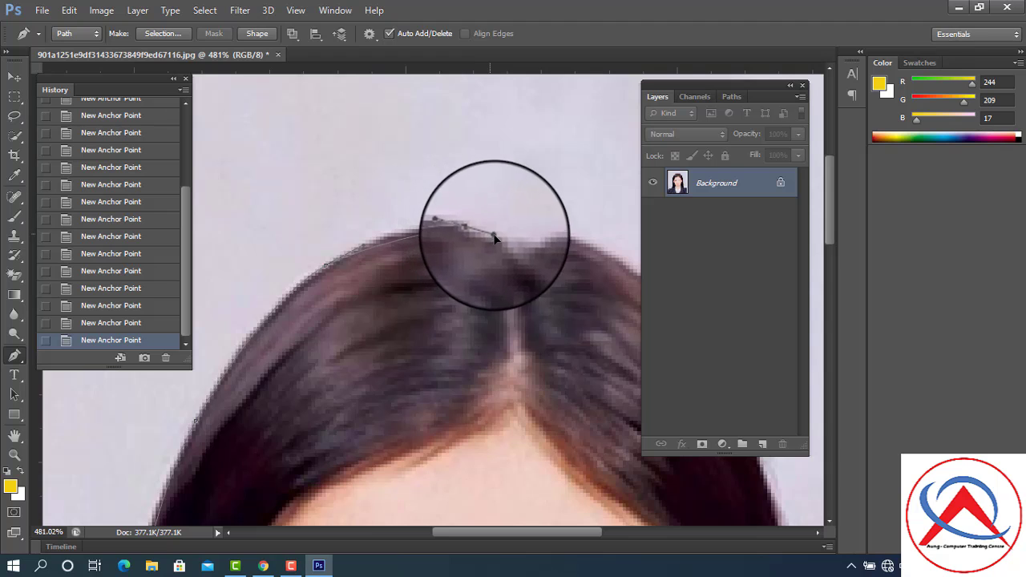
Step: Curve the path over the hair and down its right side, closing at the start point
drag(512, 247, 541, 238)
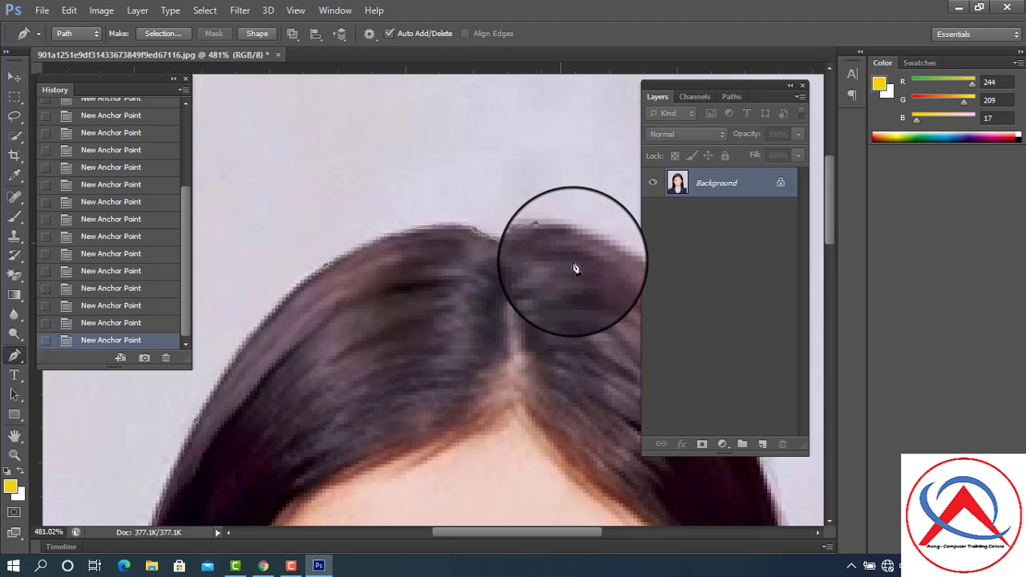
scroll(452, 268, right, 3)
scroll(495, 278, right, 2)
drag(565, 327, 599, 400)
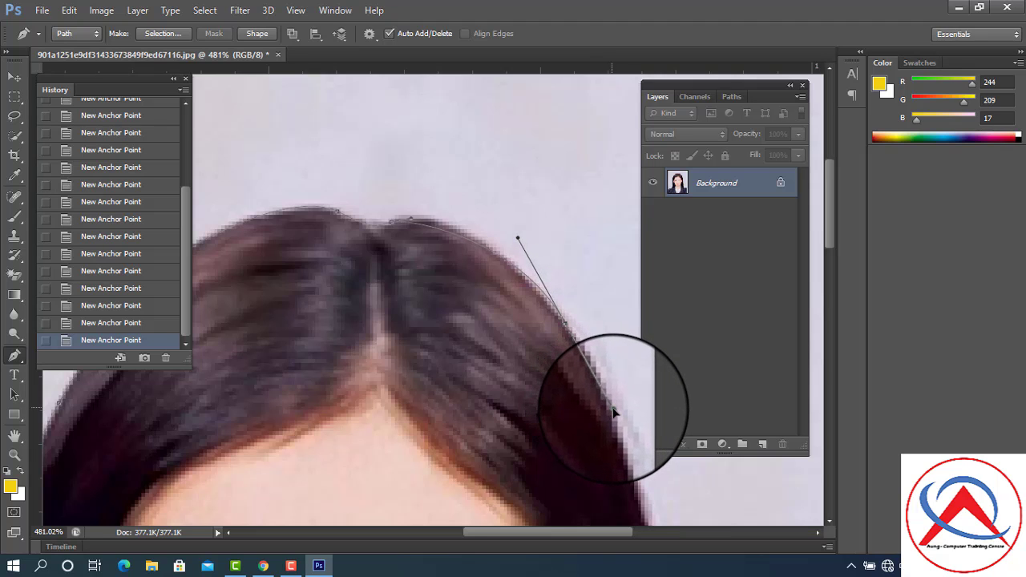
scroll(526, 264, down, 3)
scroll(558, 334, down, 2)
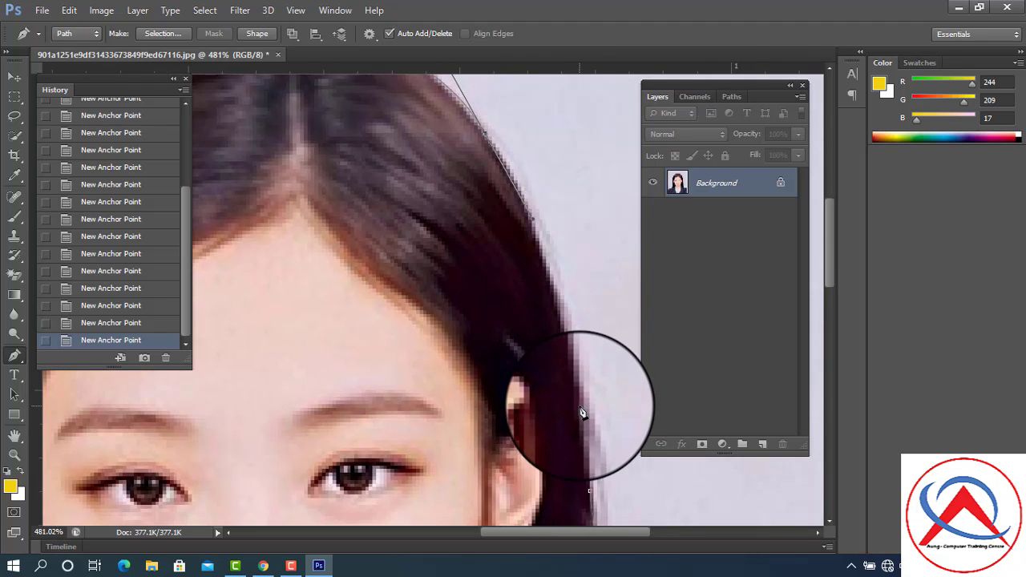
drag(582, 412, 589, 459)
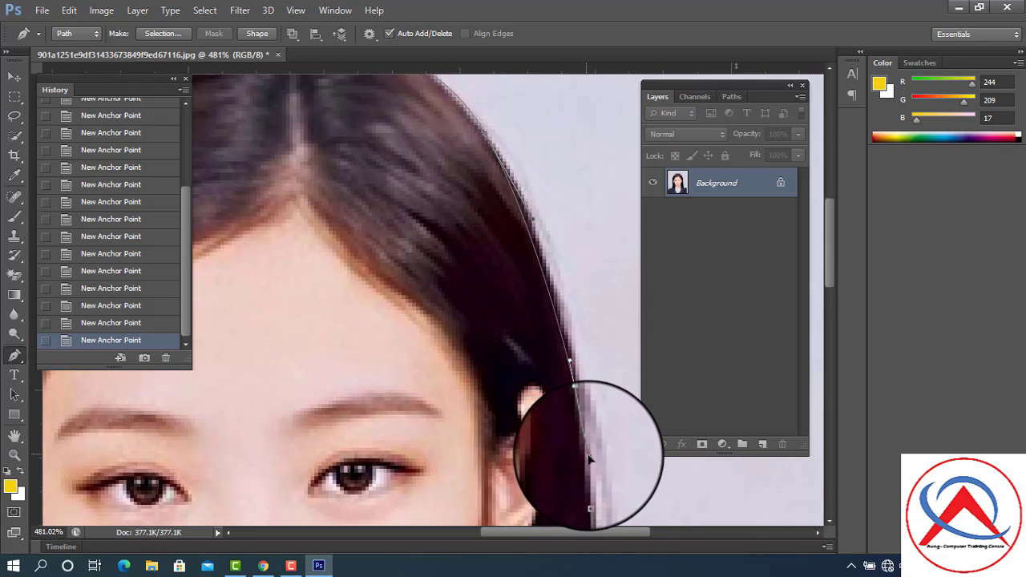
click(591, 496)
scroll(508, 337, down, 3)
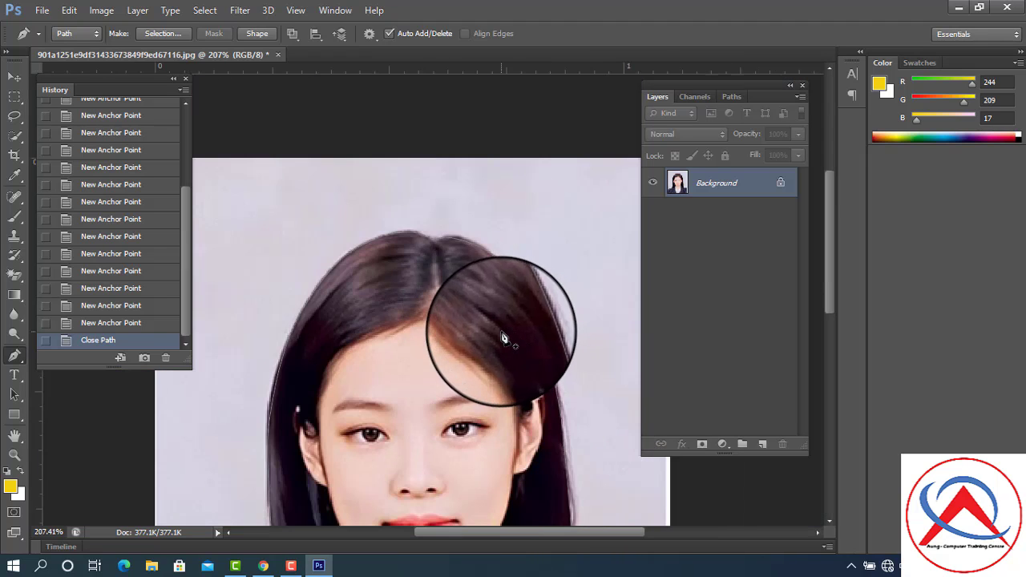
scroll(502, 337, down, 2)
scroll(478, 383, down, 1)
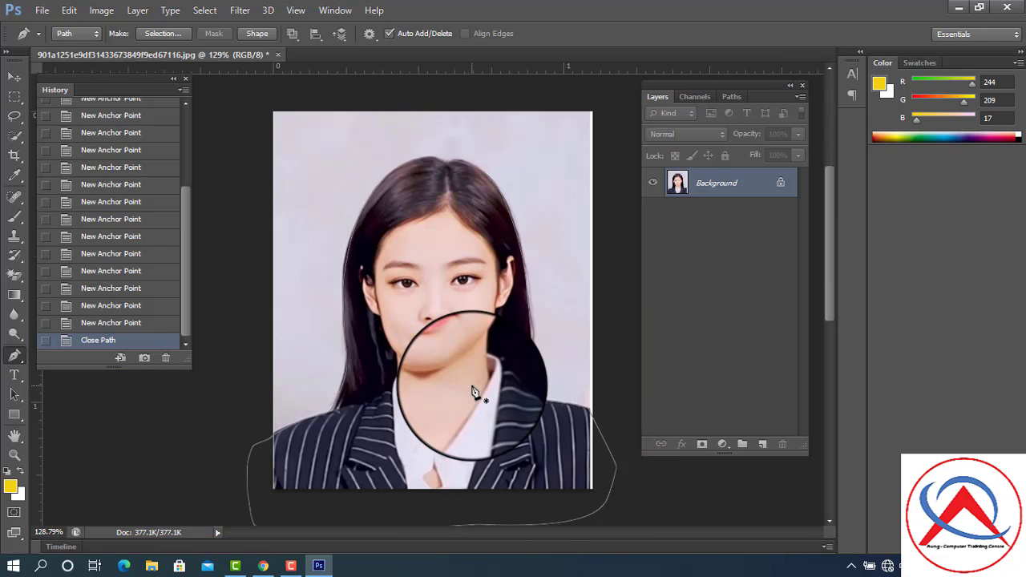
Step: Make a selection from the closed path with a 0.5-pixel feather radius
right_click(438, 237)
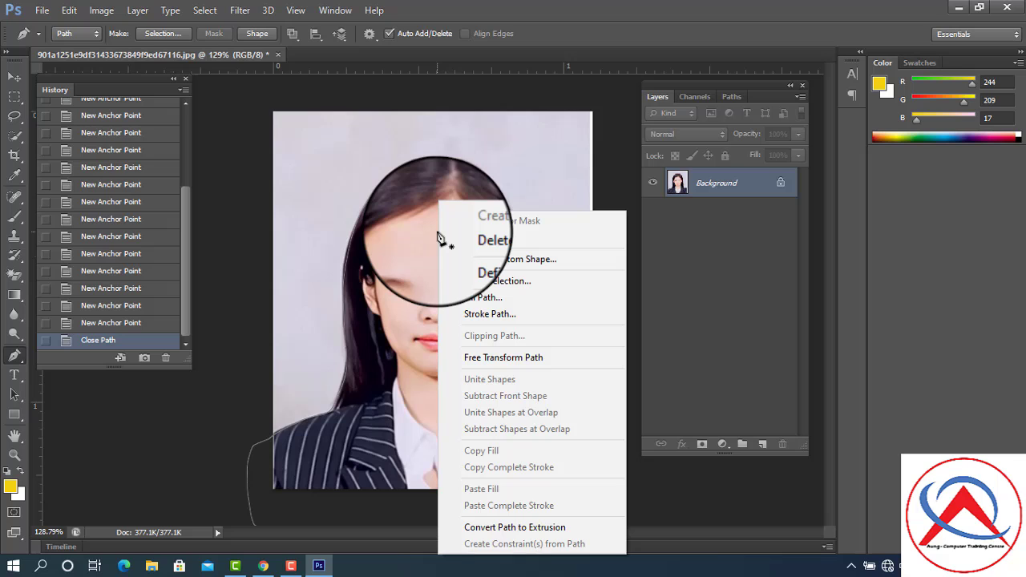
click(497, 281)
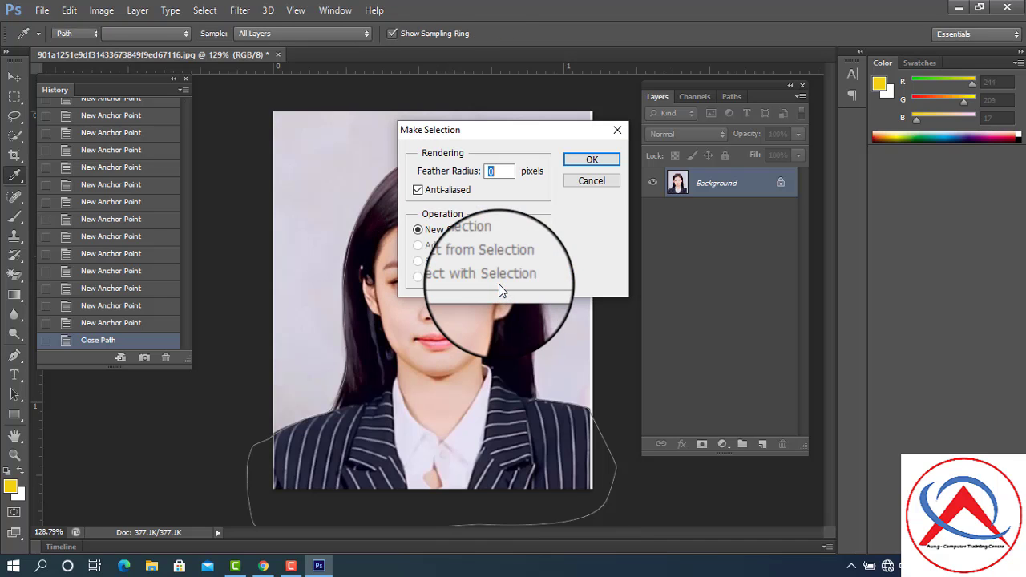
text(.)
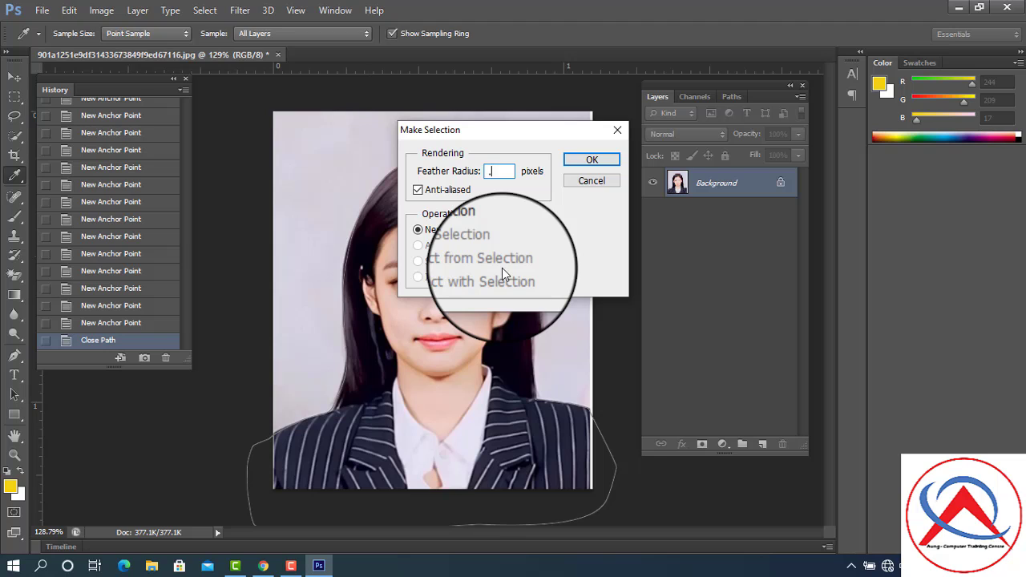
text(5)
click(587, 163)
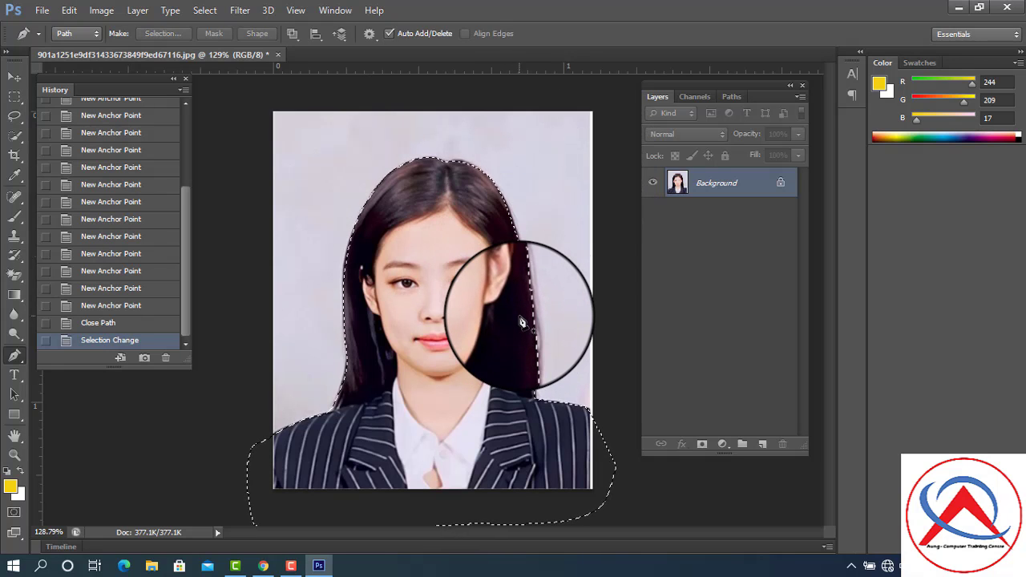
Step: Copy the selection to Layer 1 with Layer Via Copy, then select the Background layer
click(145, 12)
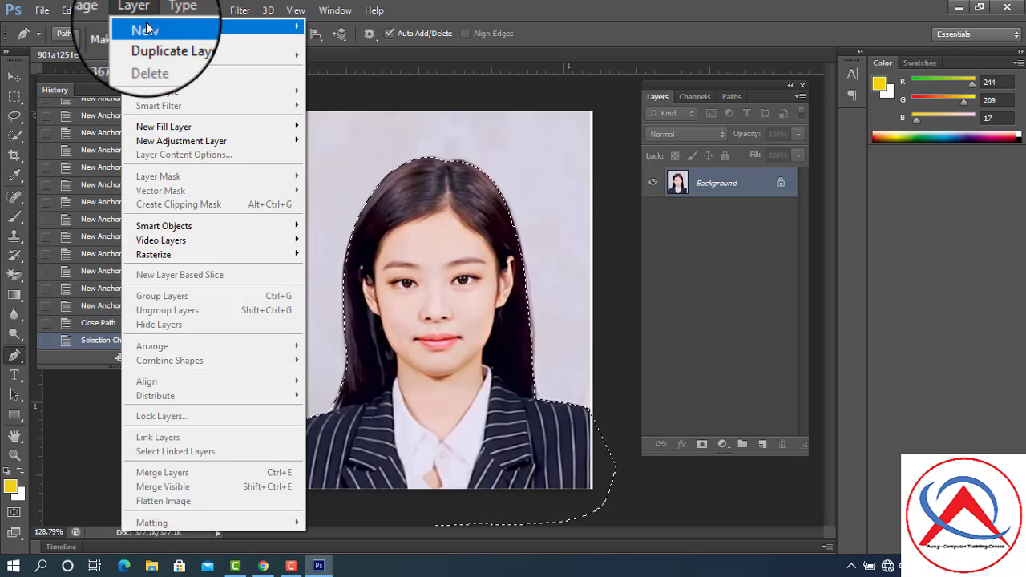
mouse_move(160, 28)
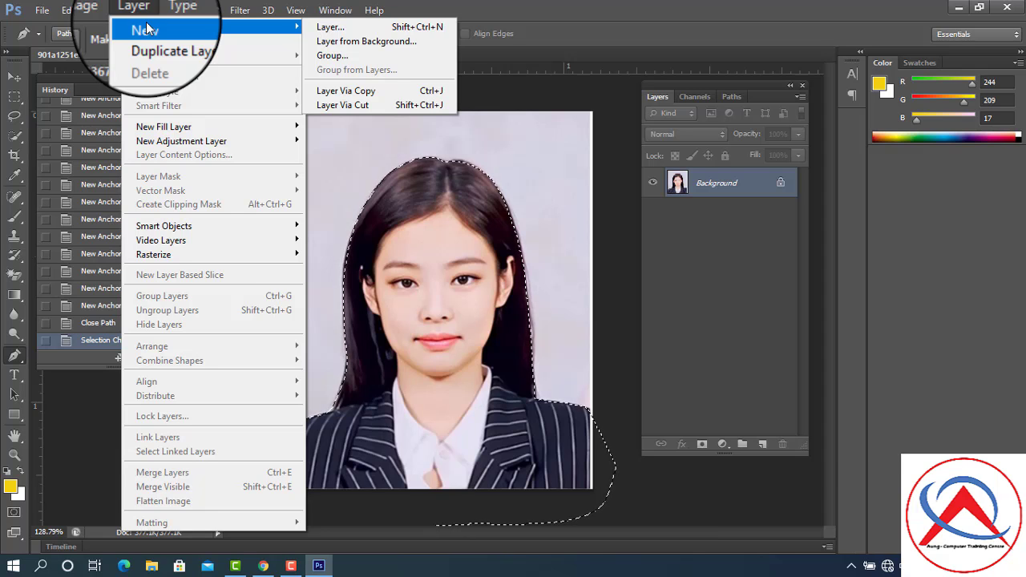
click(376, 92)
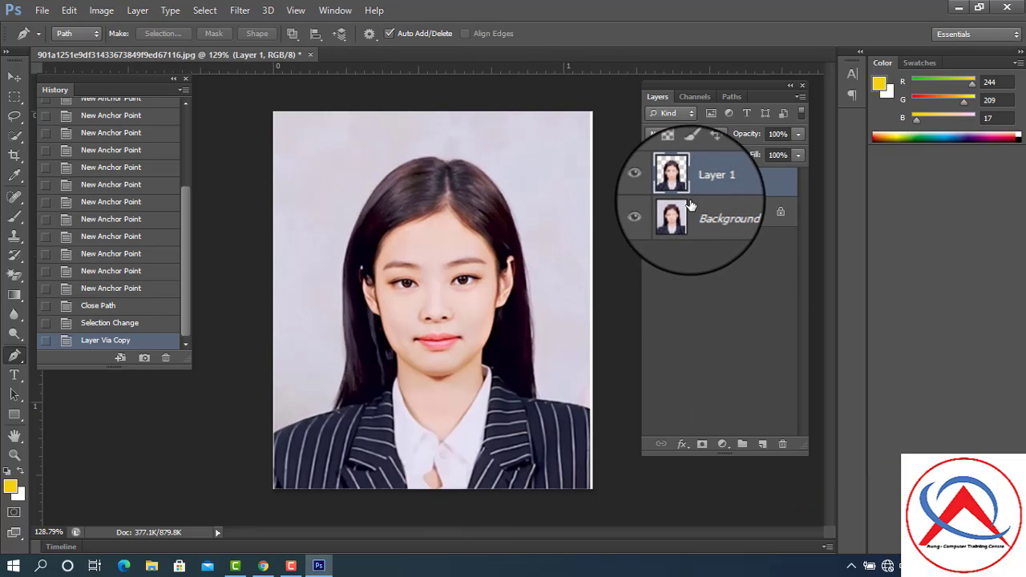
click(734, 214)
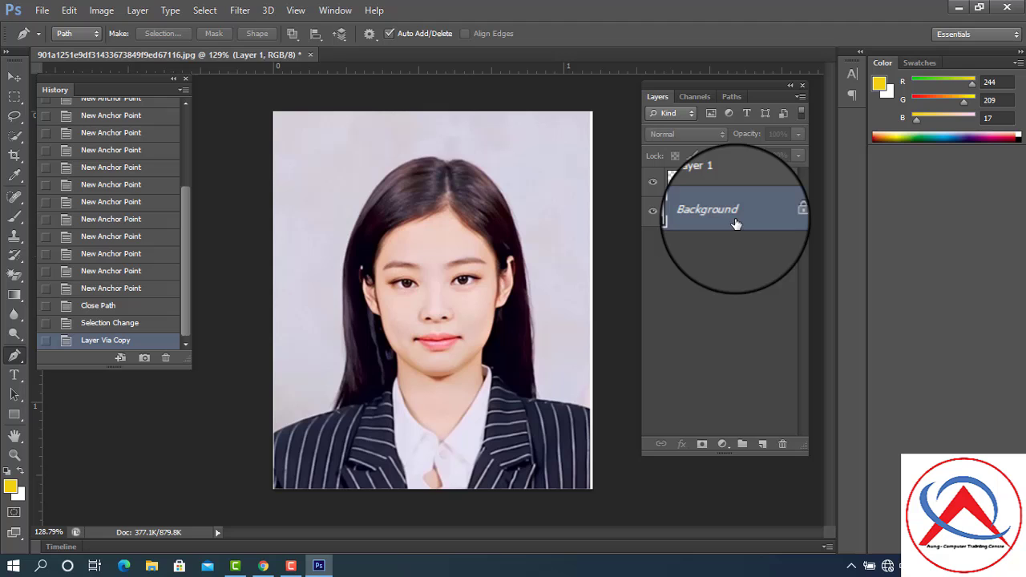
Step: Add an empty Layer 2 above Background and switch to the Paint Bucket tool
click(762, 445)
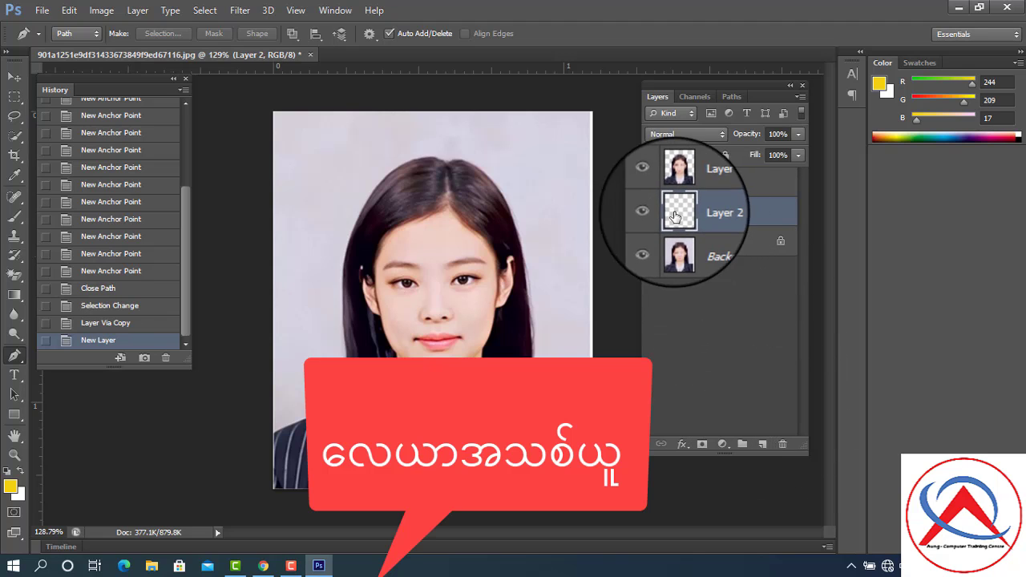
right_click(14, 298)
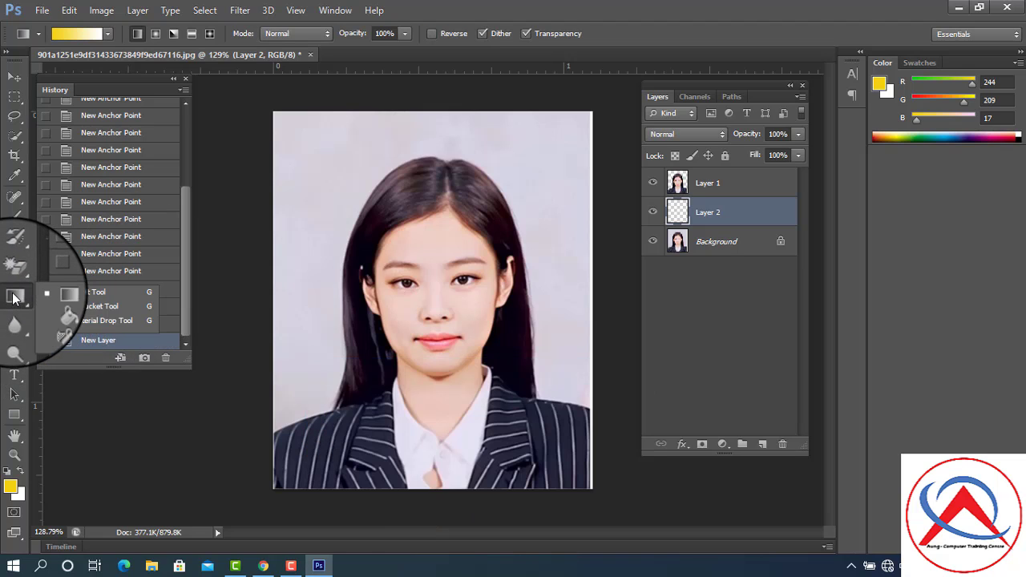
click(77, 307)
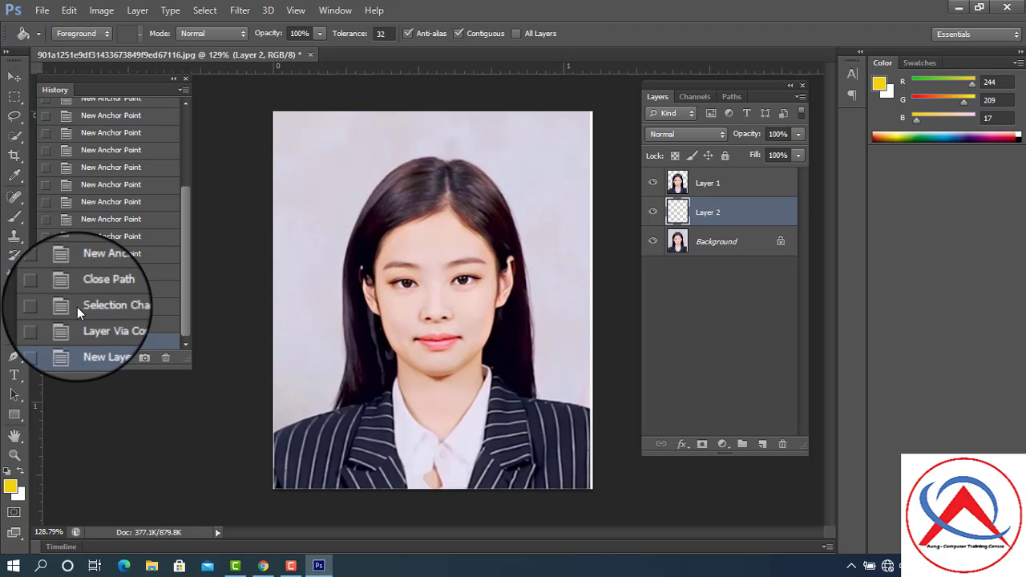
Step: Set the foreground colour to C 100, M 30, Y 0, K 0 (0084ca)
click(10, 489)
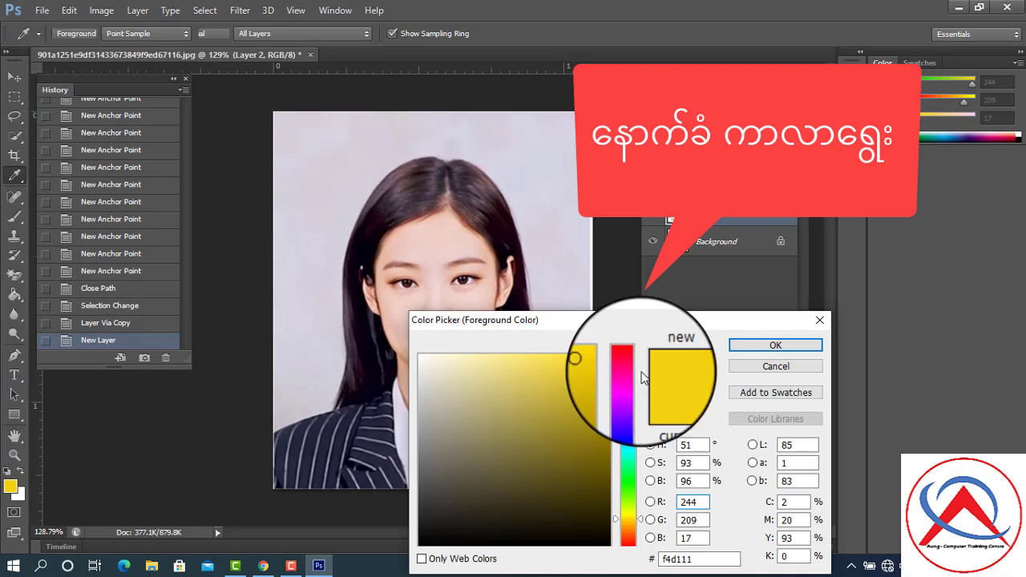
drag(654, 331, 632, 157)
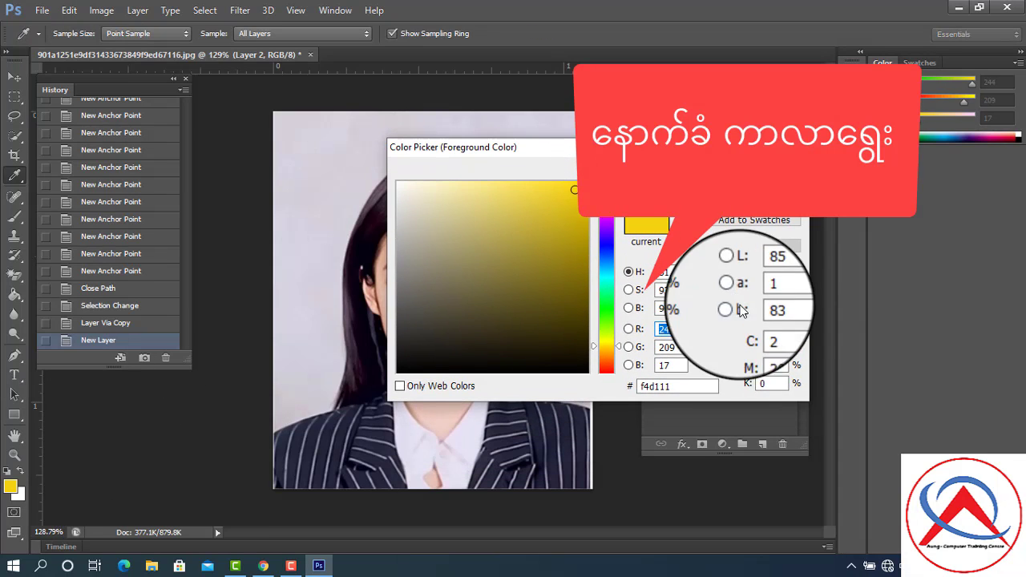
drag(765, 331, 746, 333)
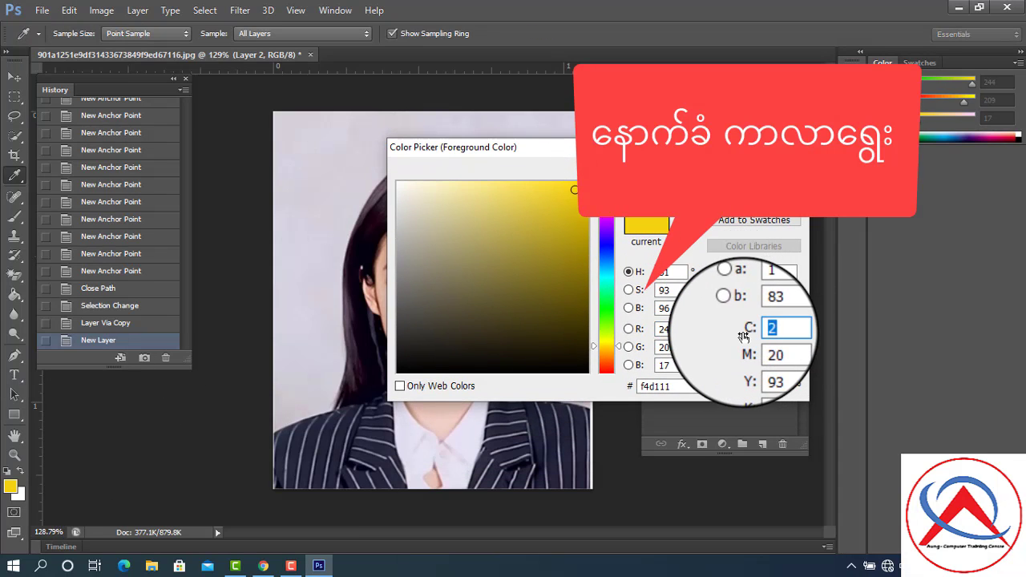
text(100)
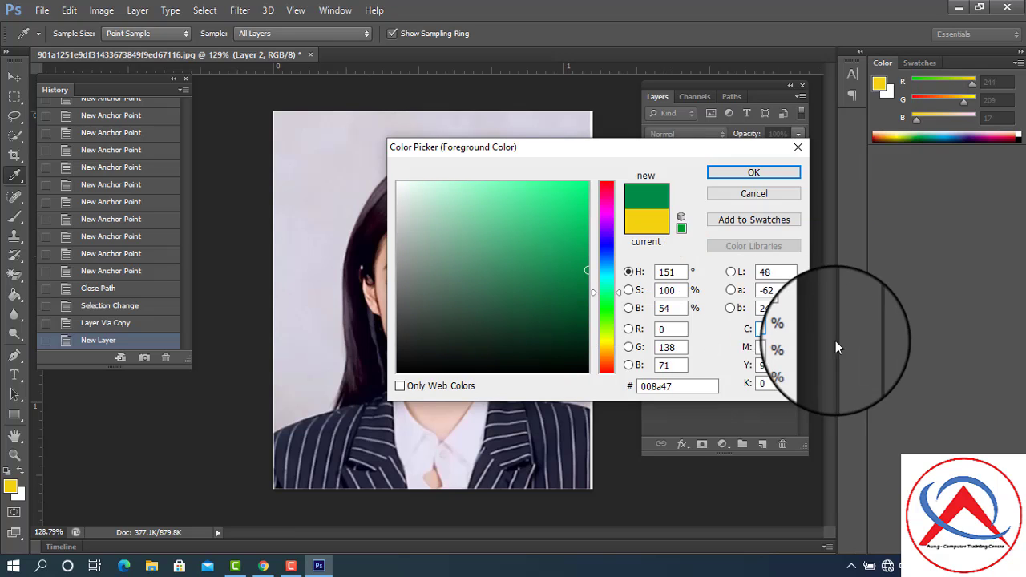
drag(774, 347, 755, 346)
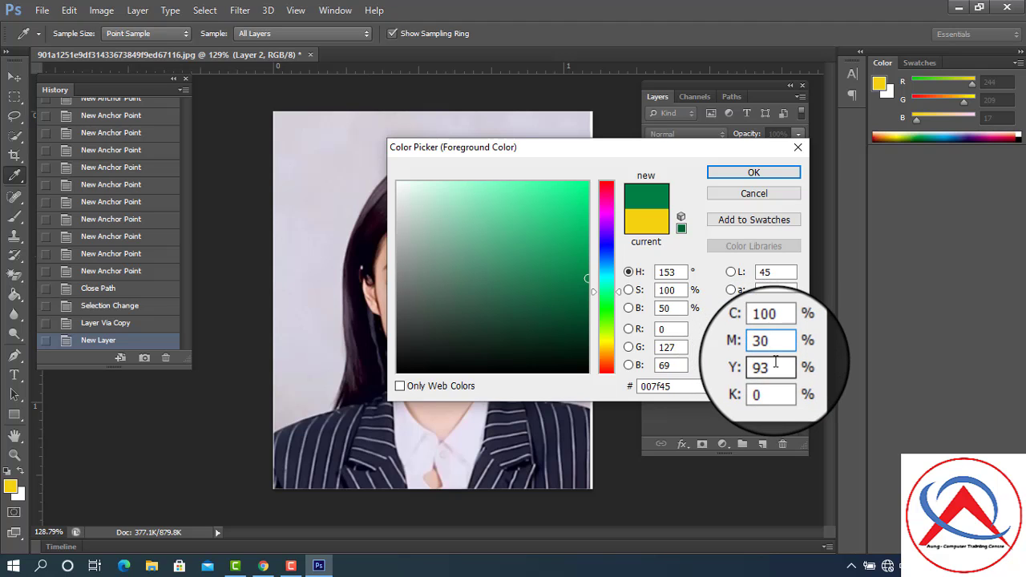
drag(777, 365, 752, 369)
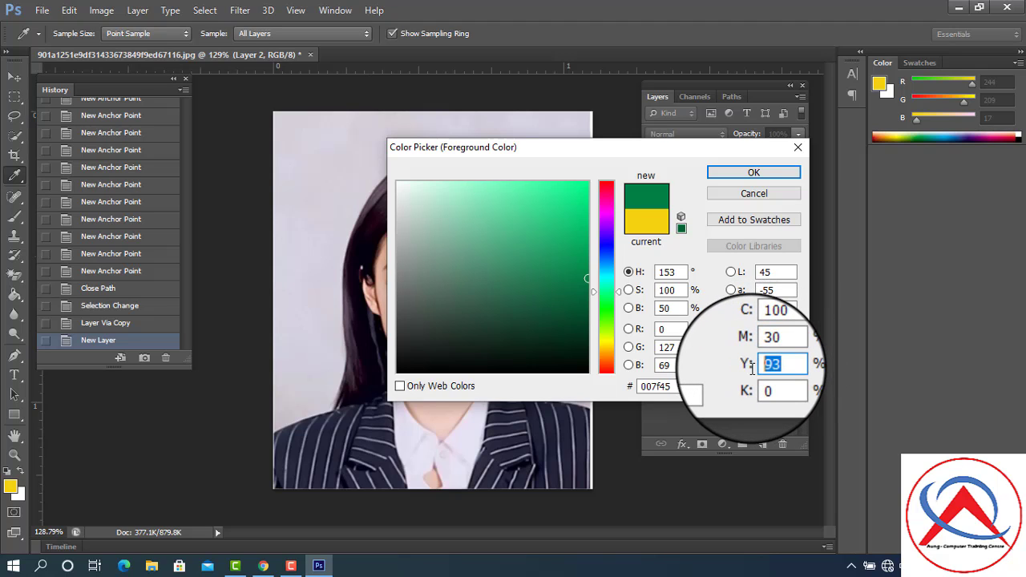
text(0)
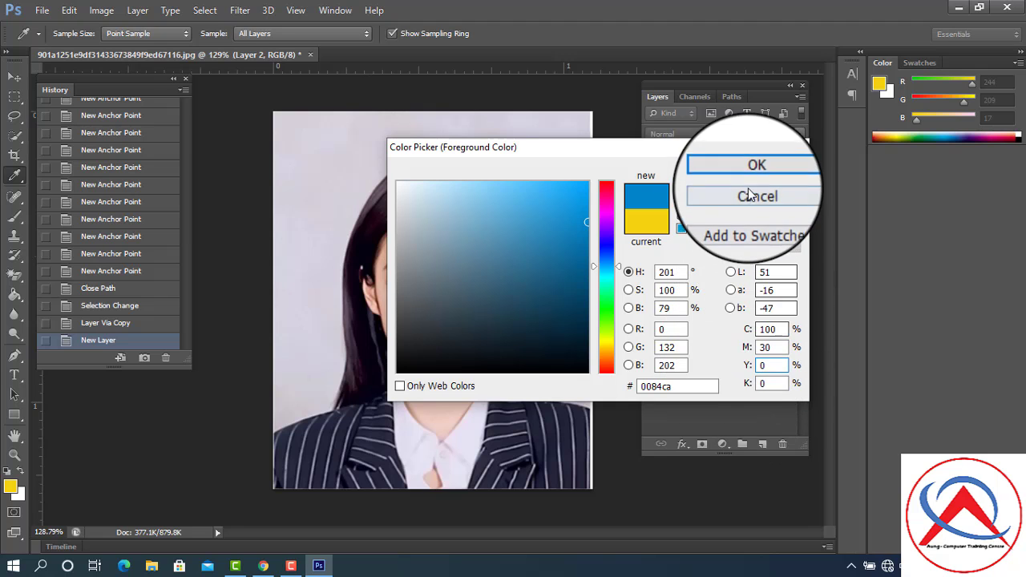
click(748, 173)
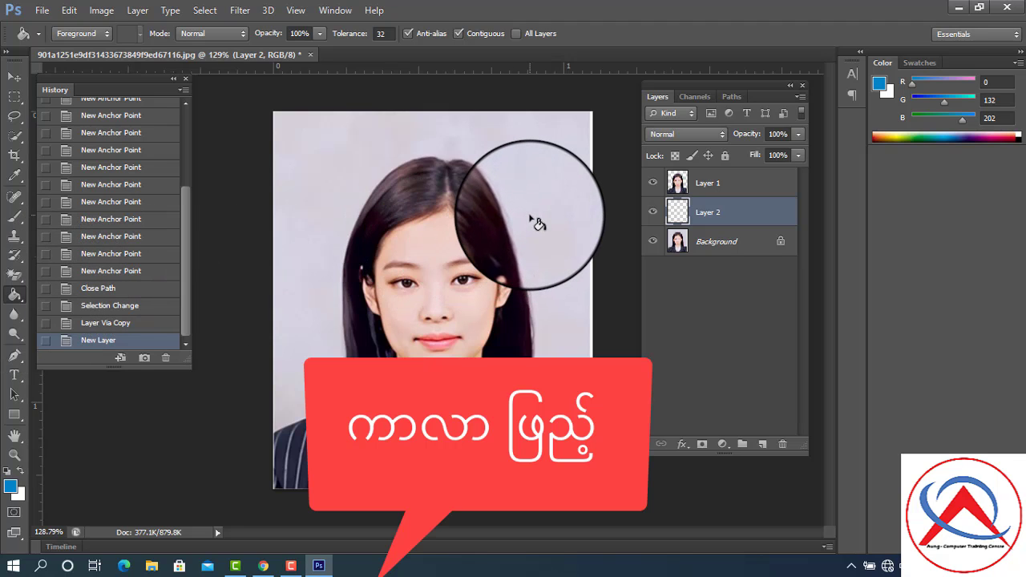
Step: Paint-bucket fill Layer 2 with the blue, then make Layer 1 active
click(532, 222)
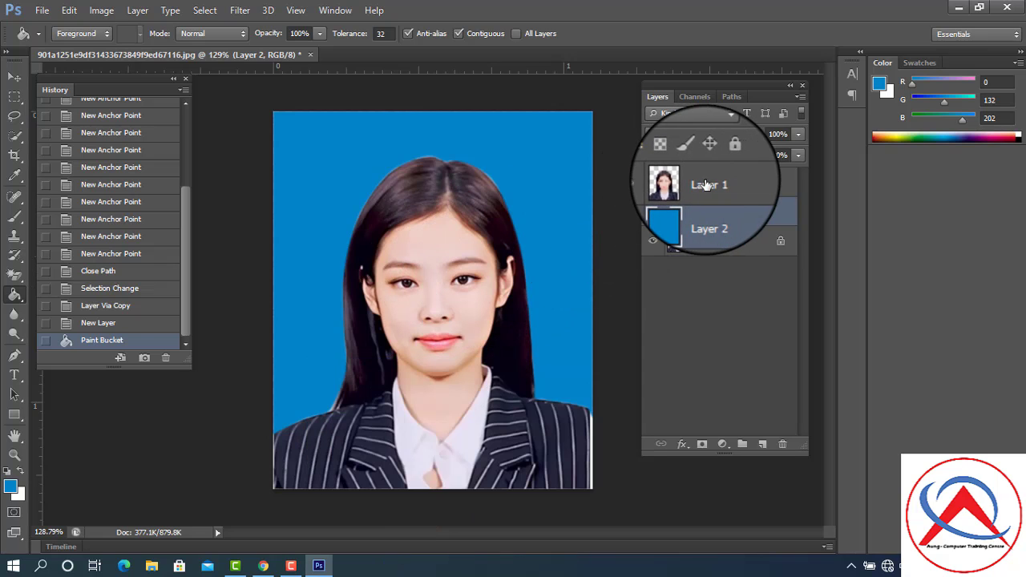
click(707, 186)
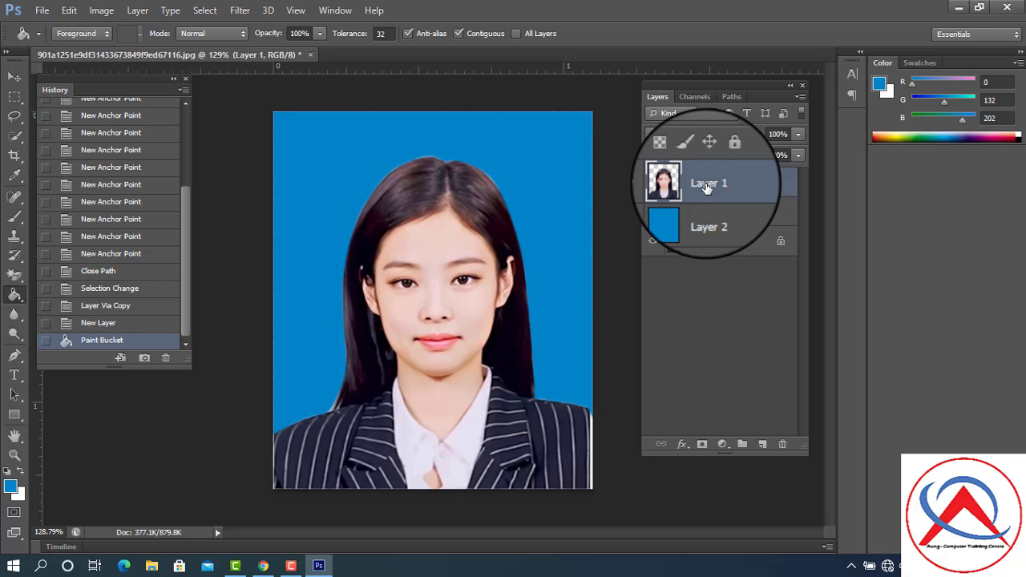
Step: Reframe the 1.1 × 1.3 in crop around the head and shoulders and apply it
click(13, 158)
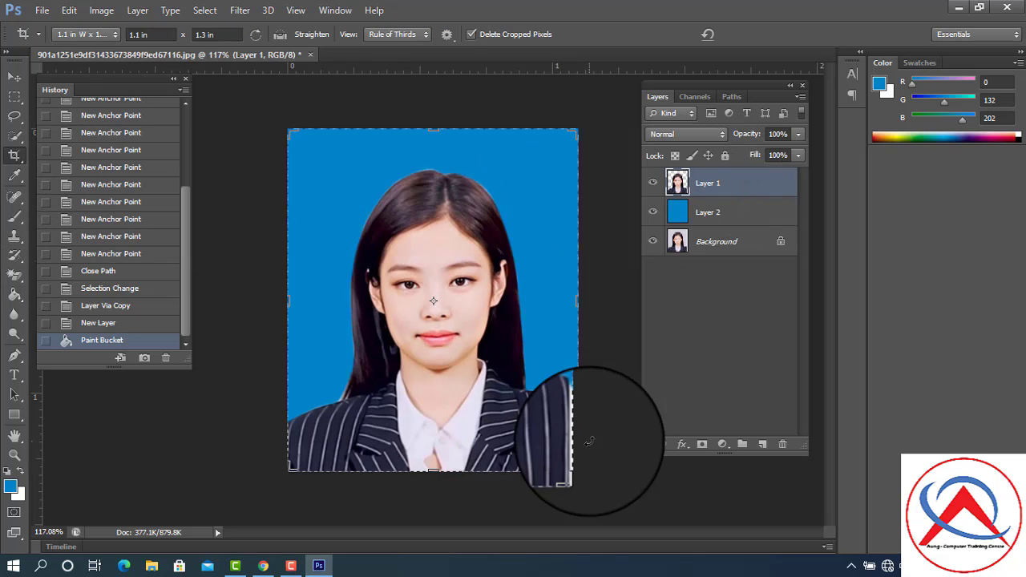
drag(577, 470, 566, 458)
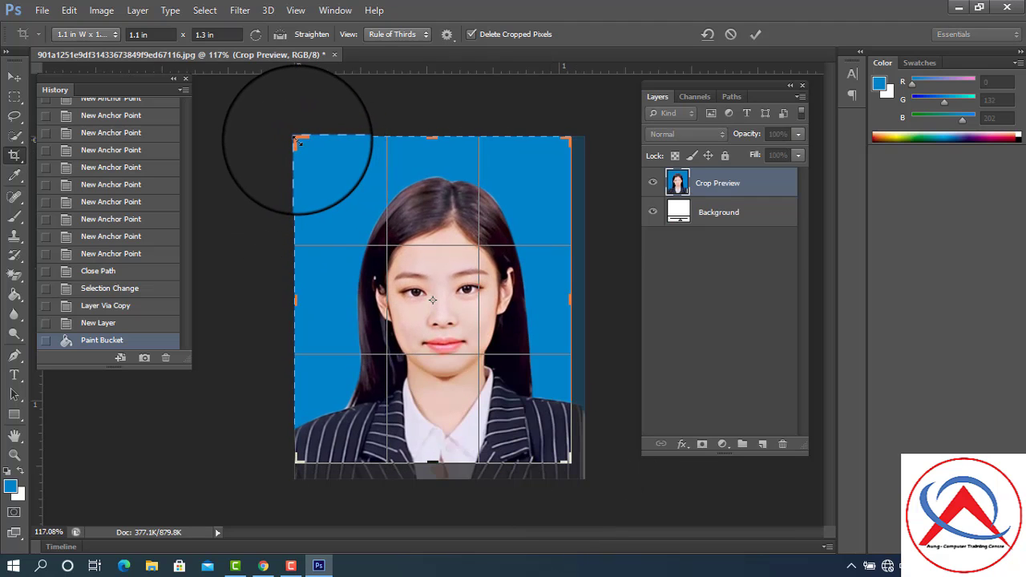
mouse_move(299, 120)
mouse_down()
mouse_move(308, 148)
mouse_move(298, 150)
mouse_up()
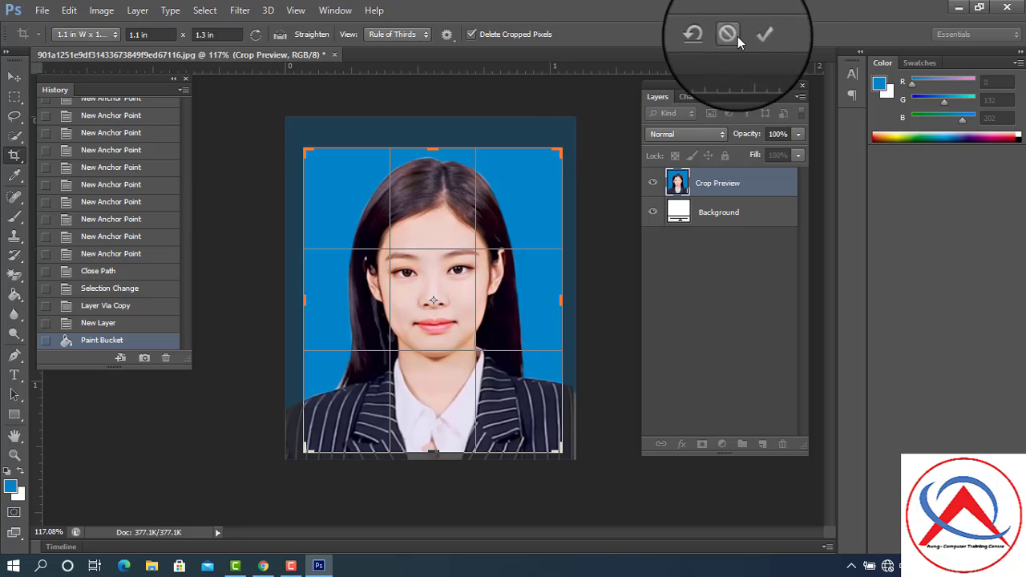
click(758, 35)
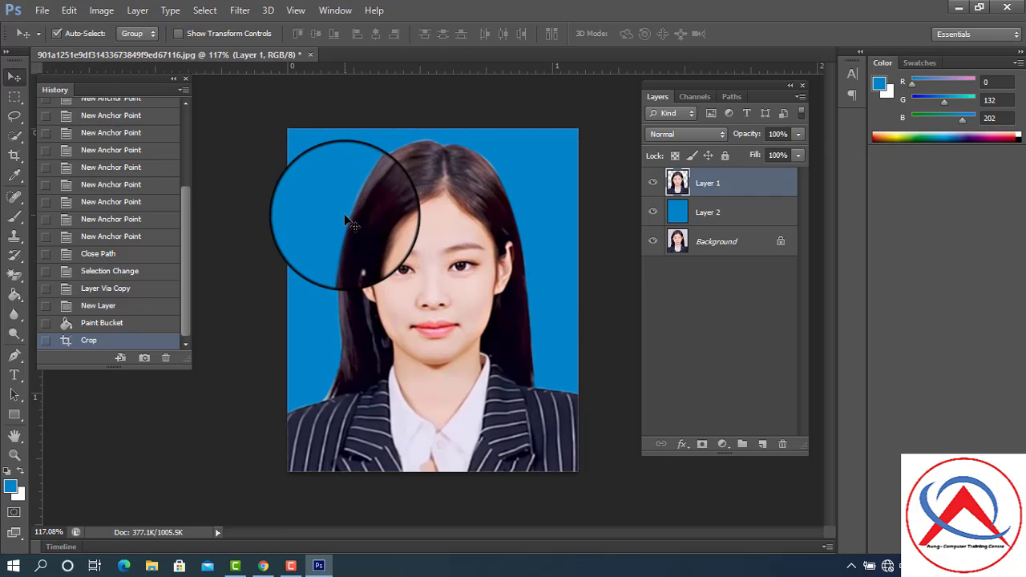
Step: Brighten Layer 1 slightly by lifting the middle of the Curves curve
click(109, 15)
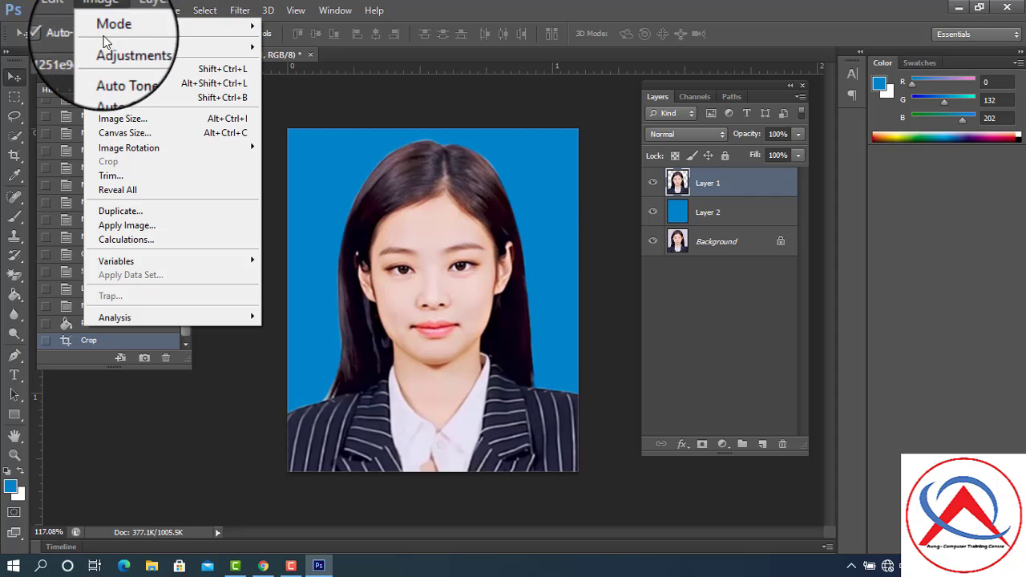
mouse_move(124, 48)
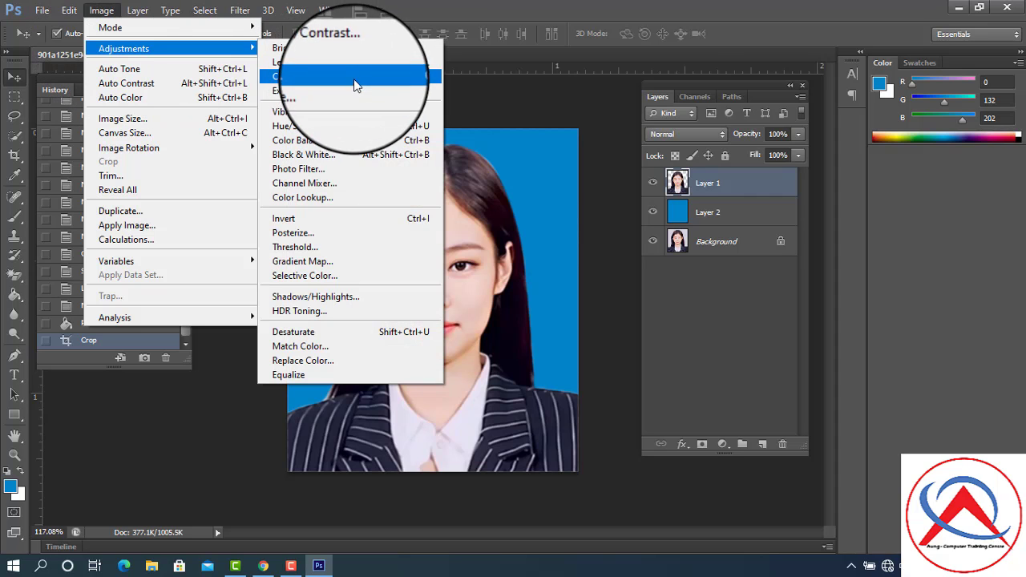
click(358, 78)
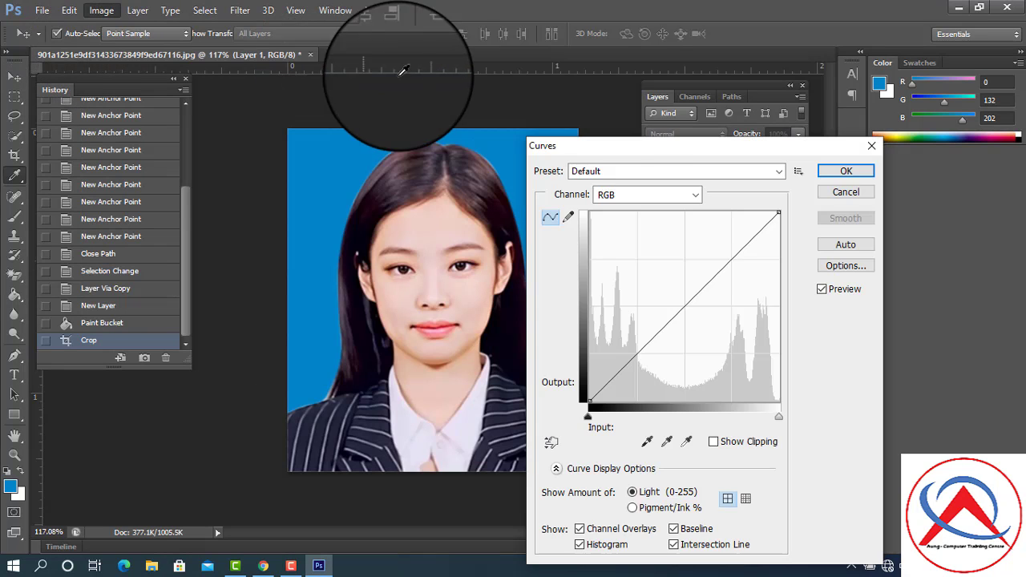
drag(622, 152, 644, 100)
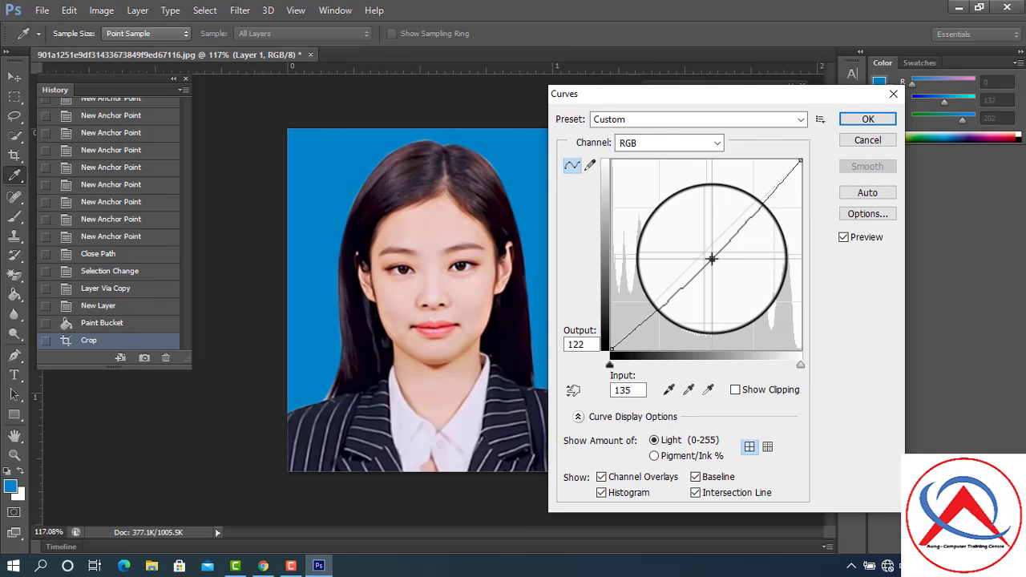
drag(706, 255, 705, 248)
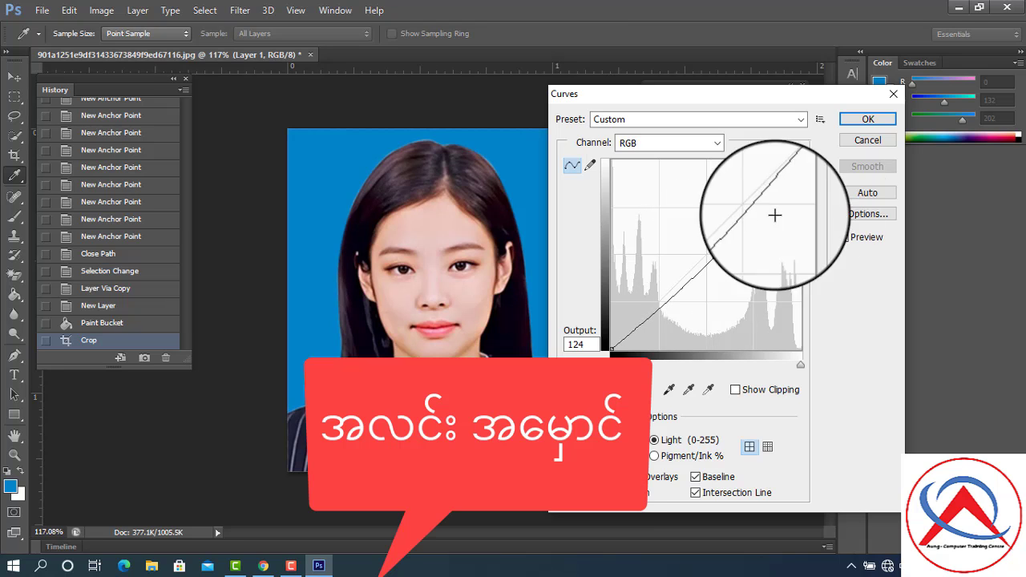
click(852, 119)
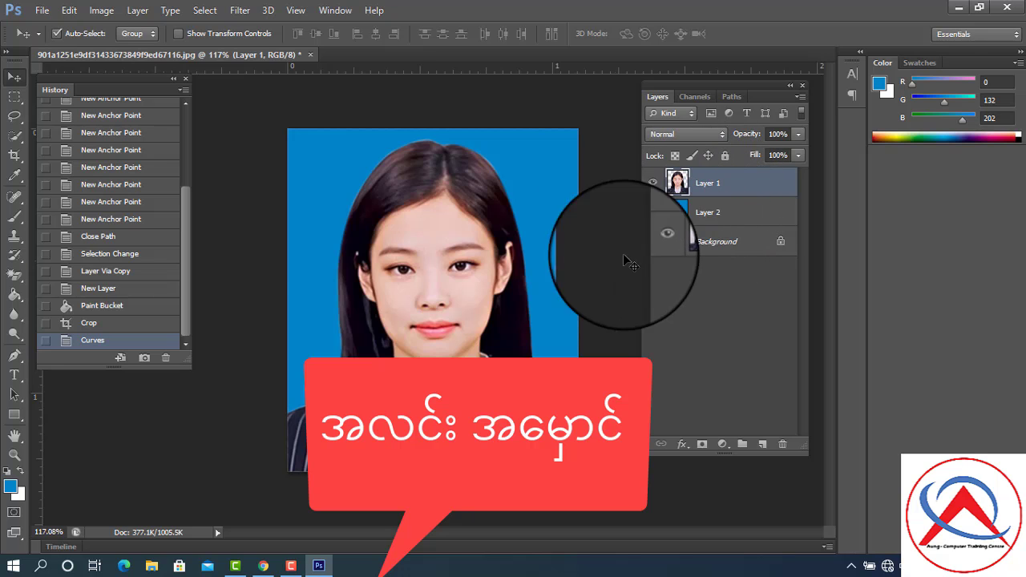
Step: Flatten the brightened portrait and blue fill into a single Background layer
click(138, 12)
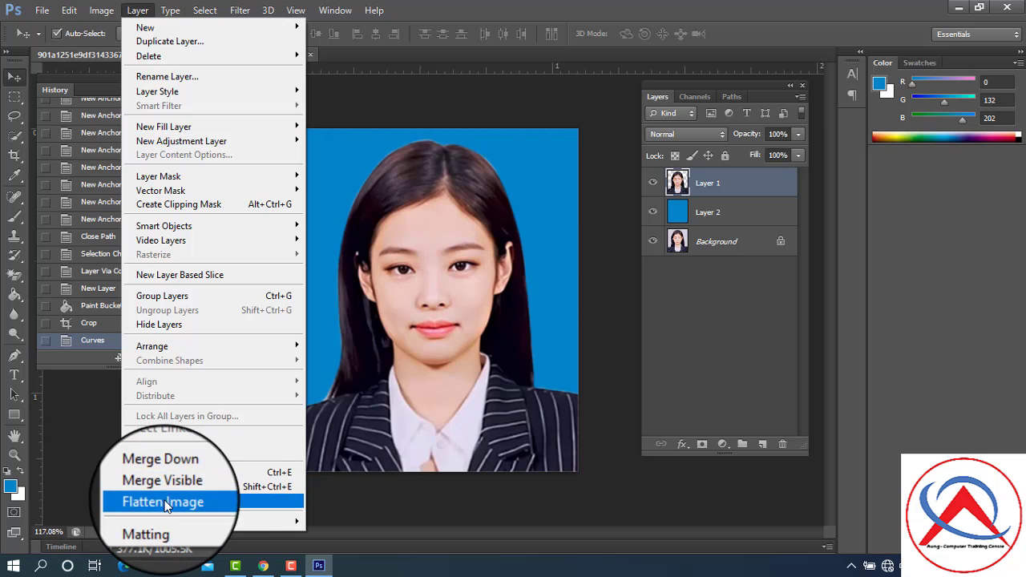
click(164, 501)
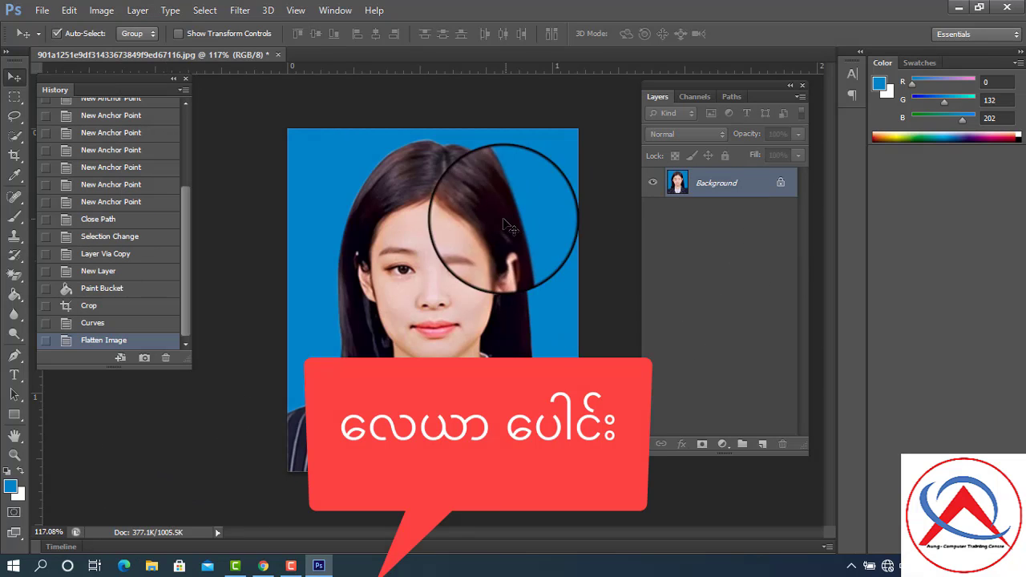
click(100, 12)
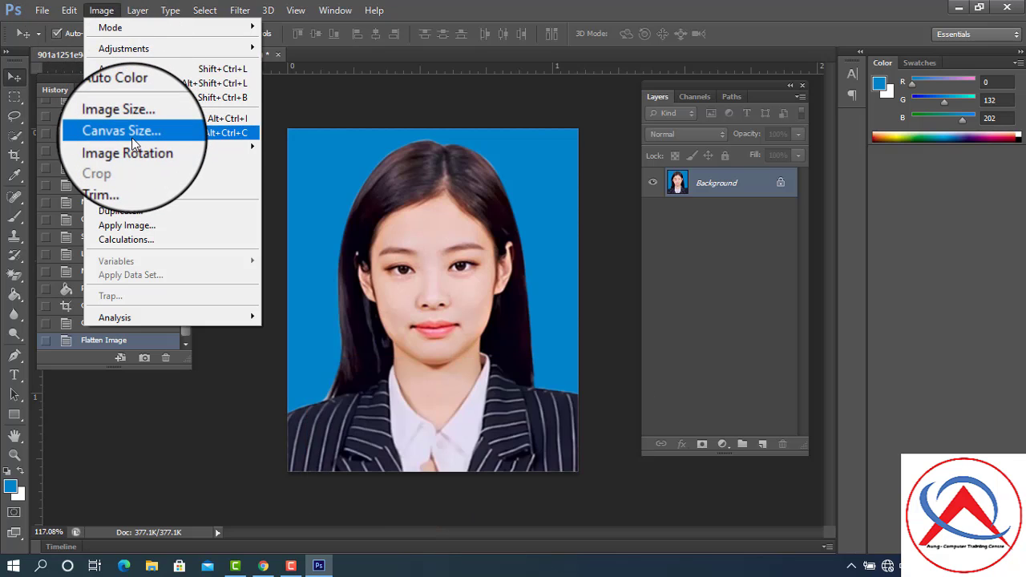
Step: Enlarge the canvas by a relative 0.1 inch in width and height for a white border
click(131, 135)
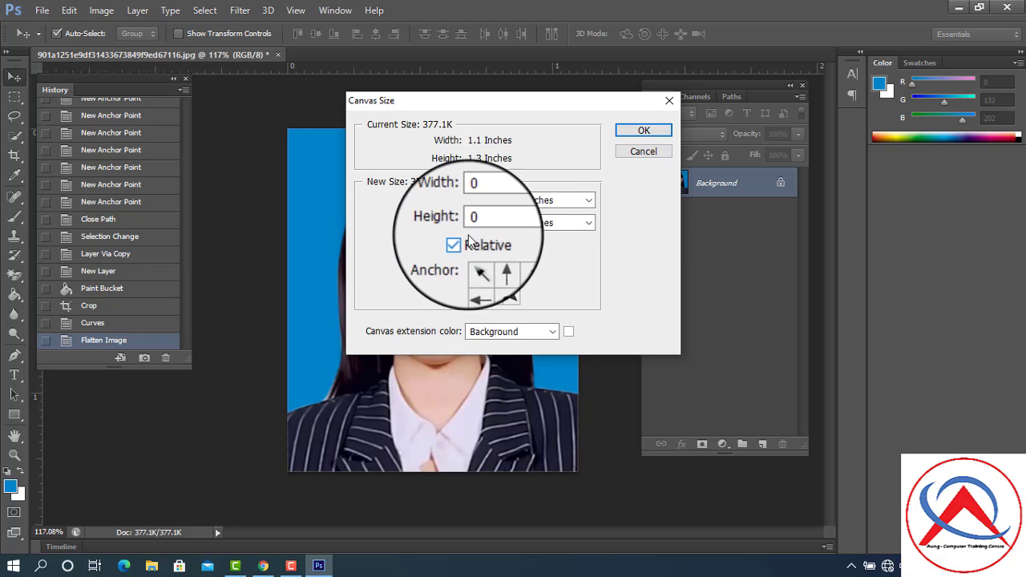
double_click(491, 202)
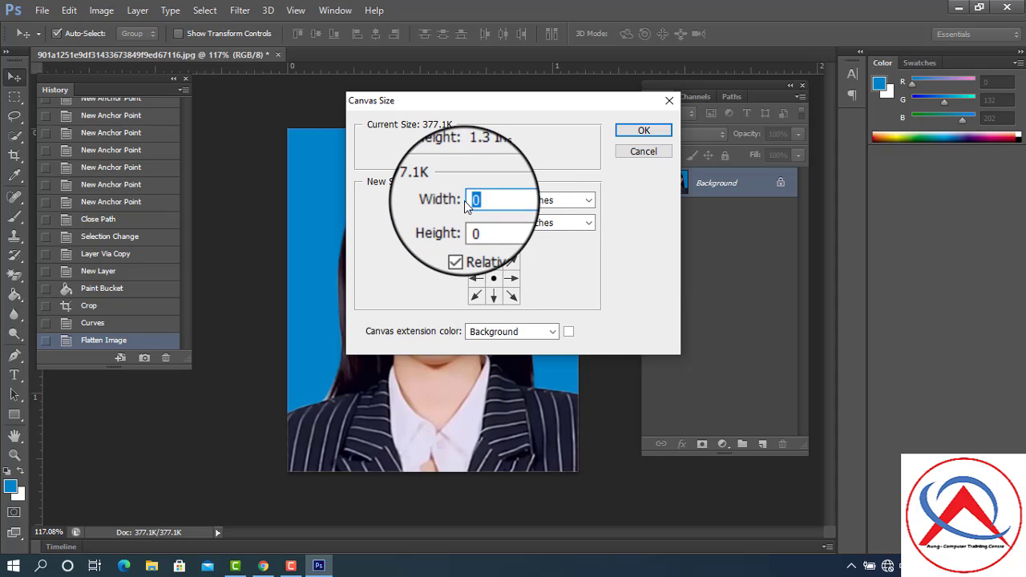
text(.1)
key(Tab)
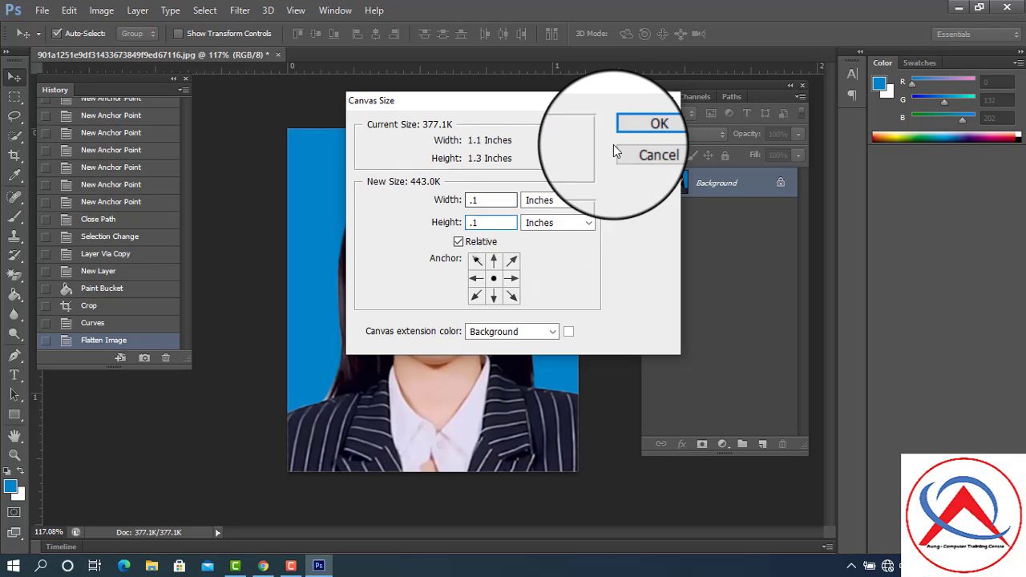
click(632, 133)
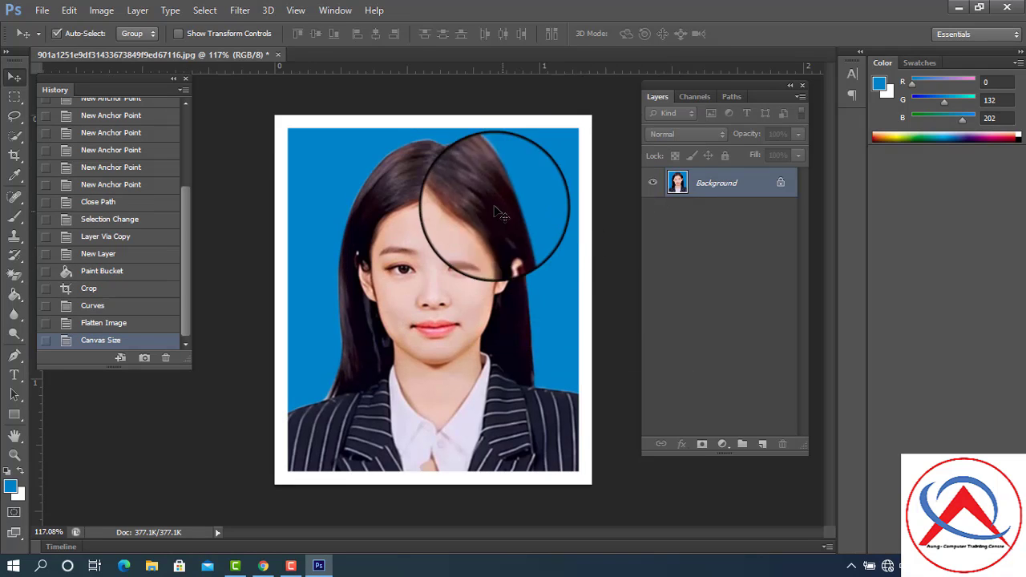
scroll(492, 184, down, 2)
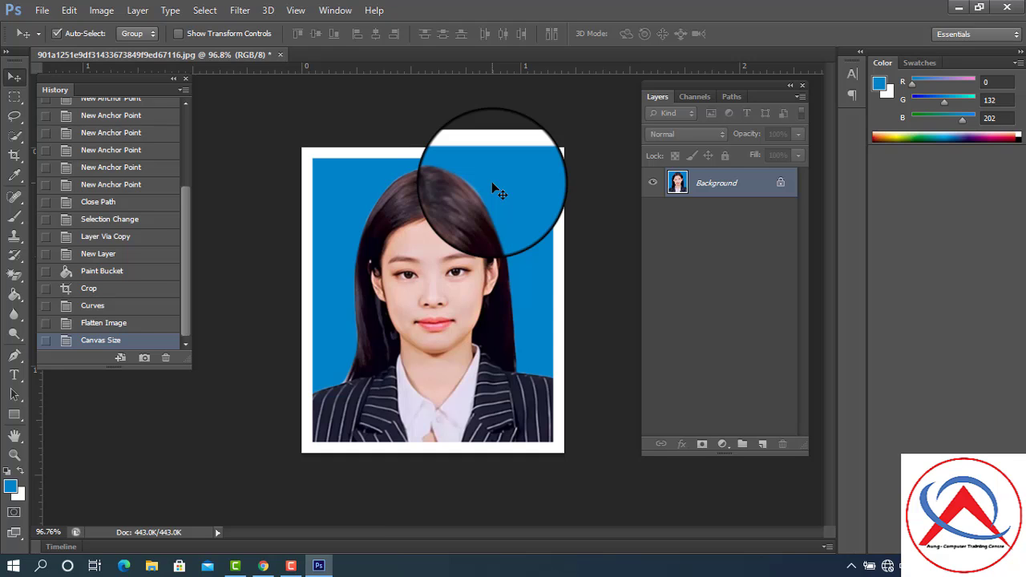
Step: Create a new Photo-preset document, Portrait 4 x 6 at 300 px/inch with white background
click(43, 11)
click(54, 30)
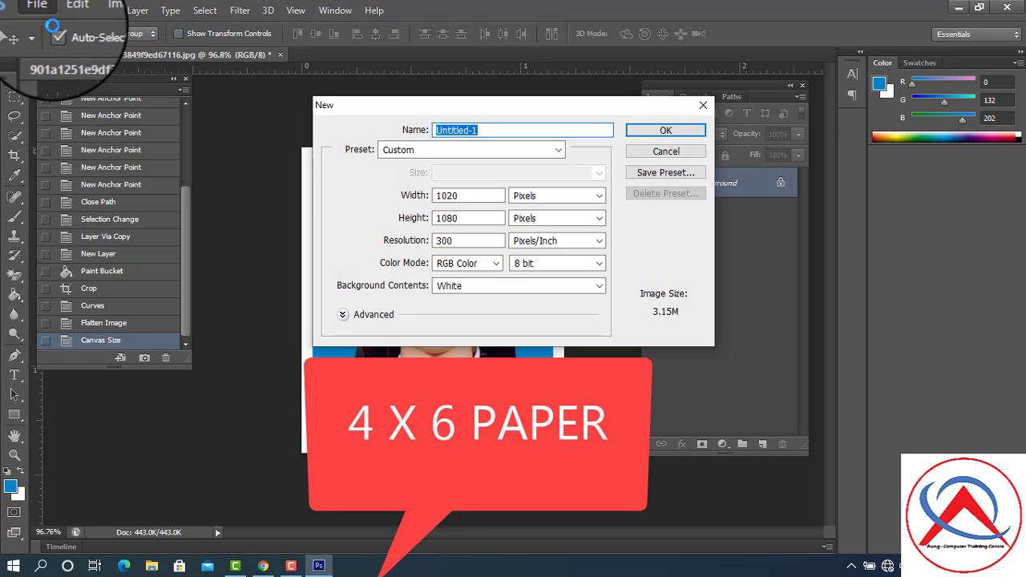
click(445, 149)
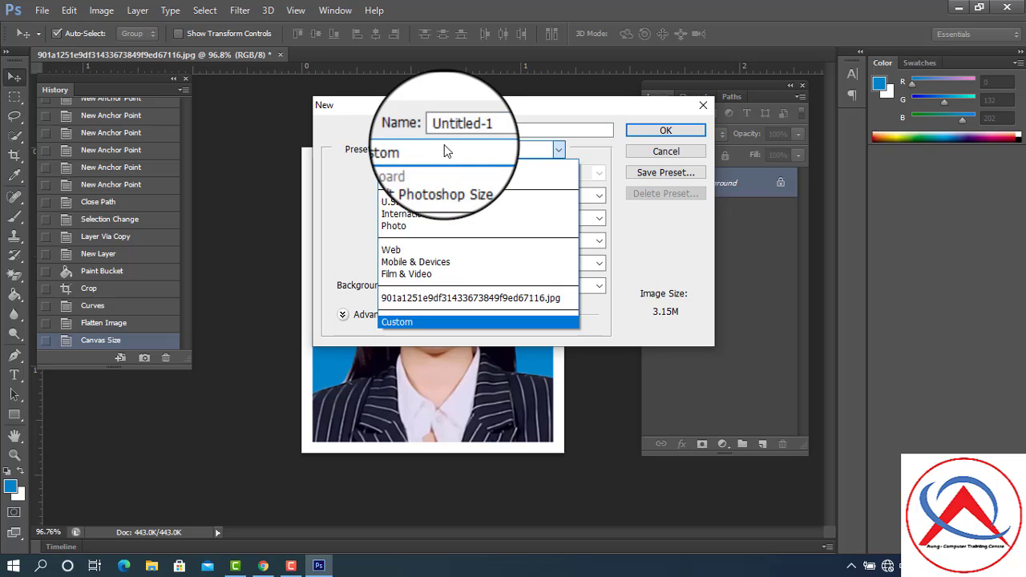
click(441, 221)
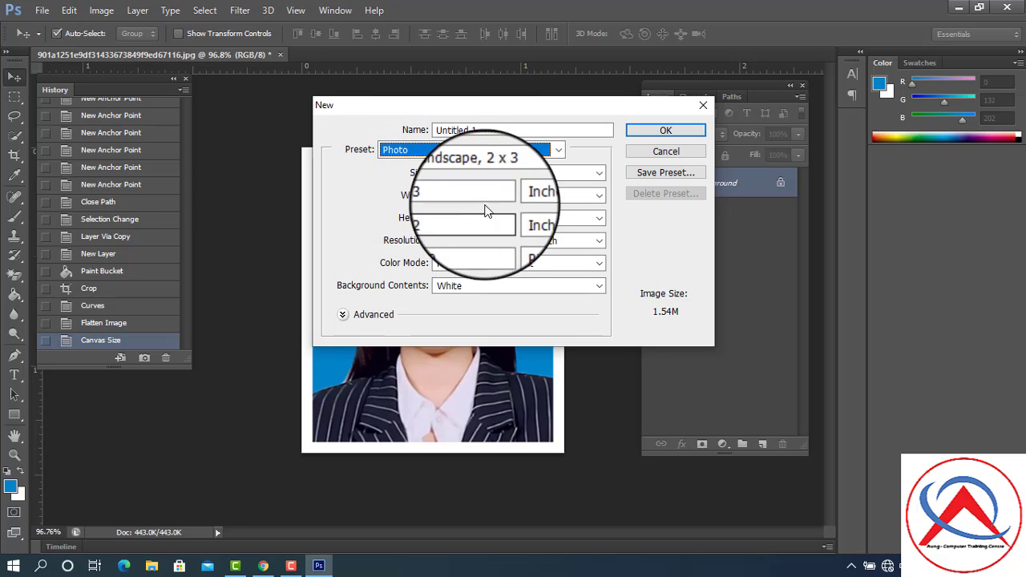
click(503, 173)
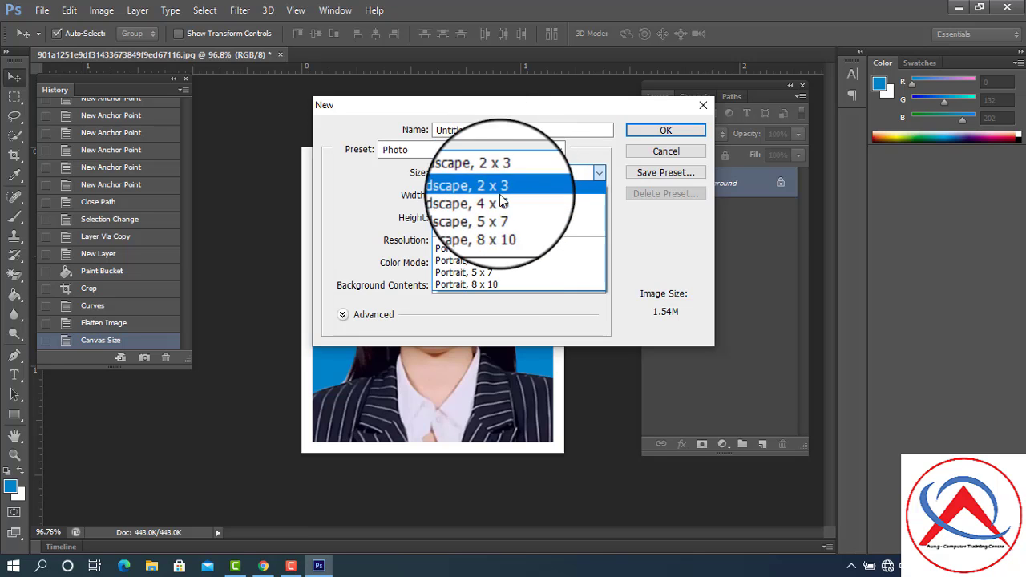
click(497, 262)
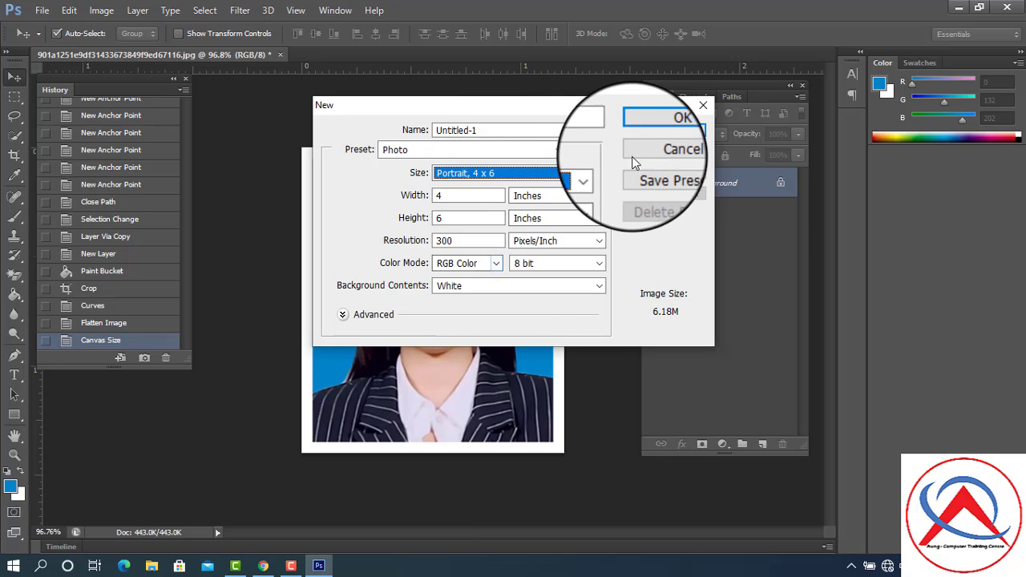
click(664, 131)
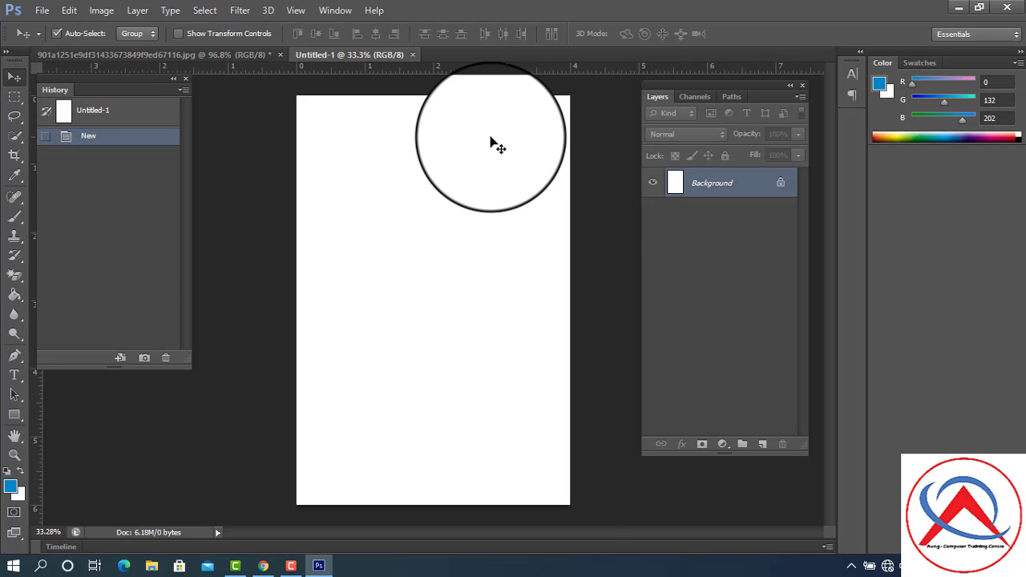
Step: Drag the bordered passport photo onto the Untitled-1 sheet as Layer 1 and zoom to fit
click(245, 55)
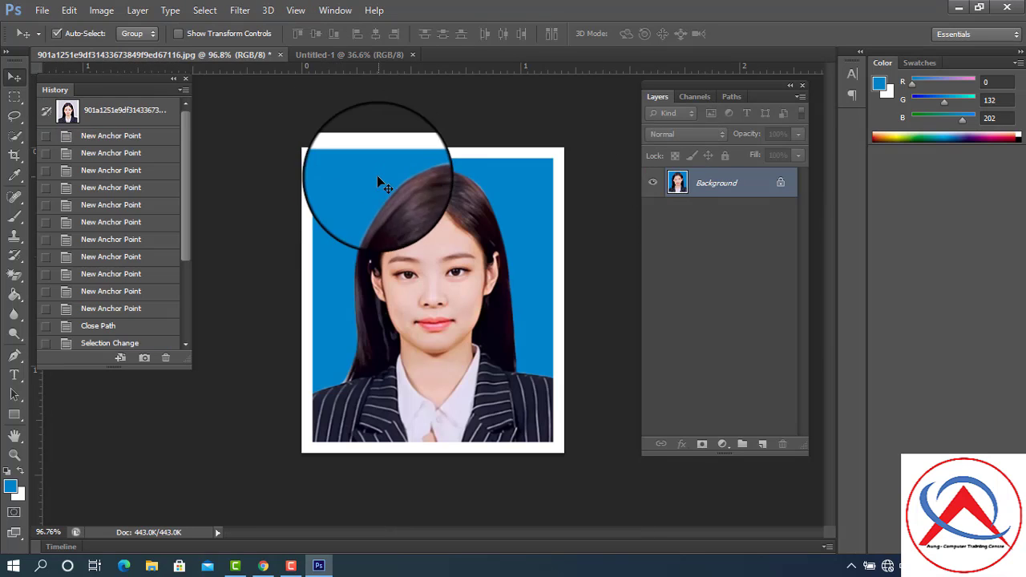
mouse_move(338, 87)
mouse_down()
mouse_move(338, 58)
mouse_move(341, 175)
mouse_move(352, 166)
mouse_up()
key(ctrl+0)
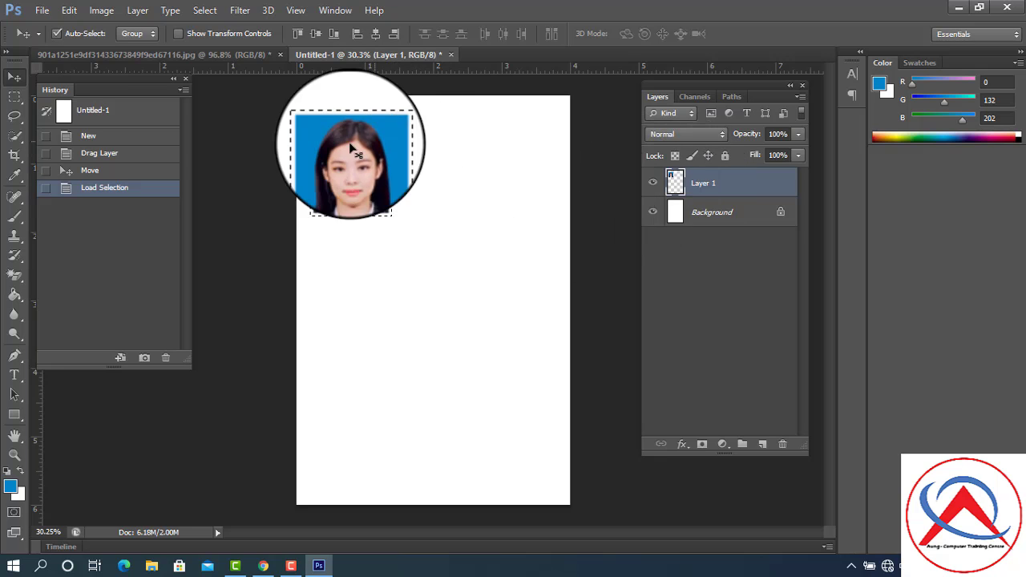
click(69, 11)
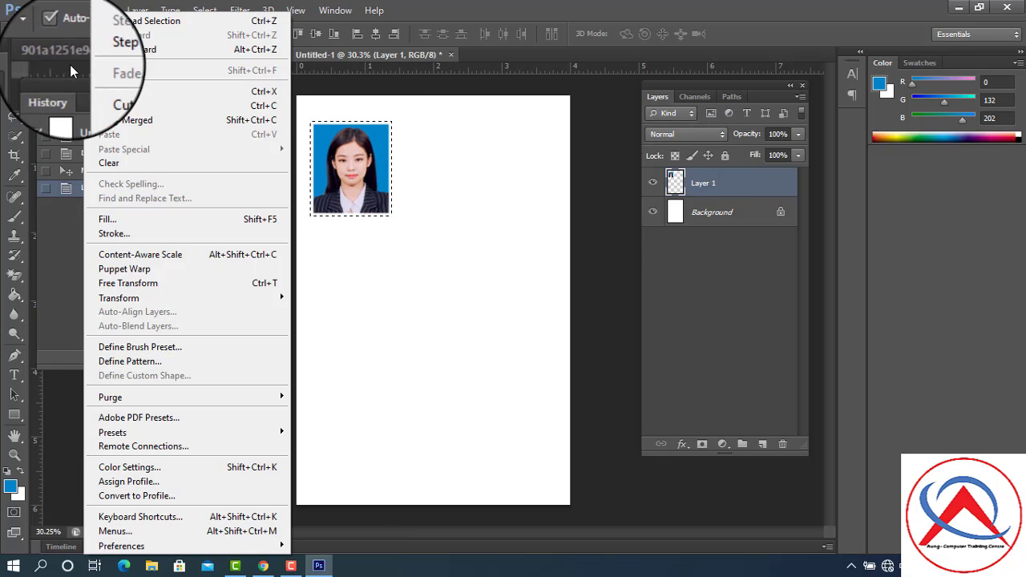
Step: Stroke the photo outline with a 1 px black (000000) line, then deselect
click(111, 232)
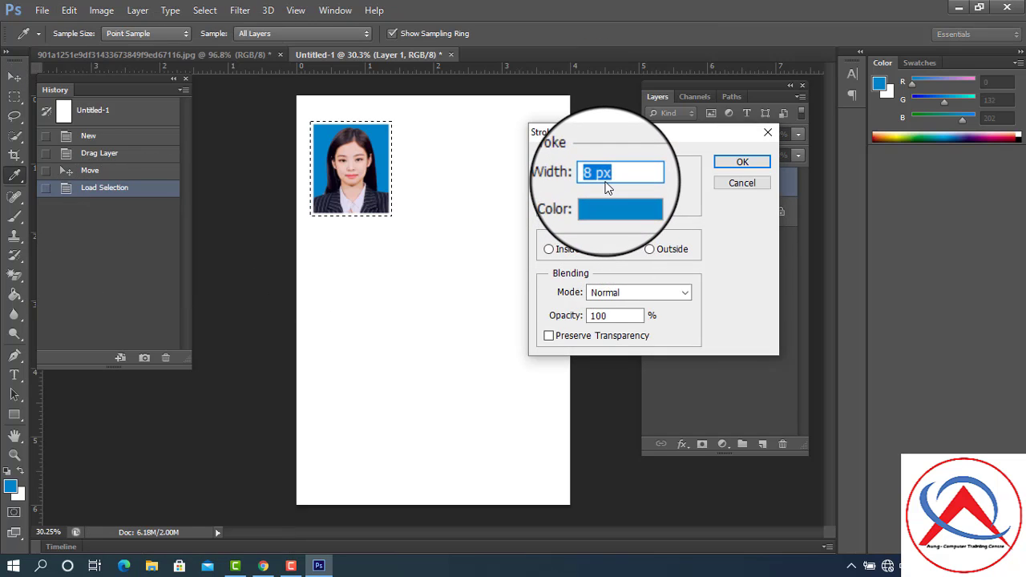
text(1)
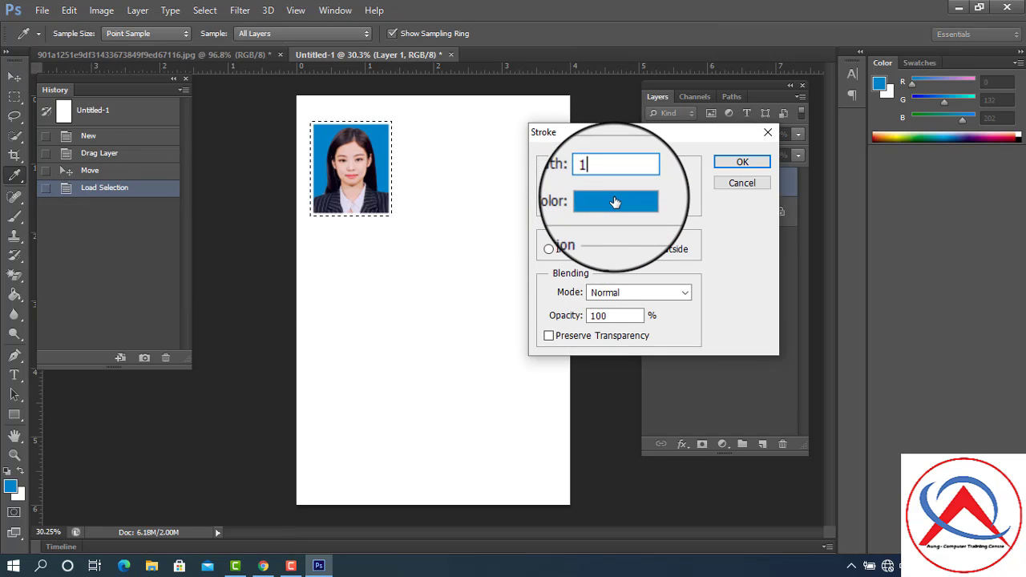
click(614, 204)
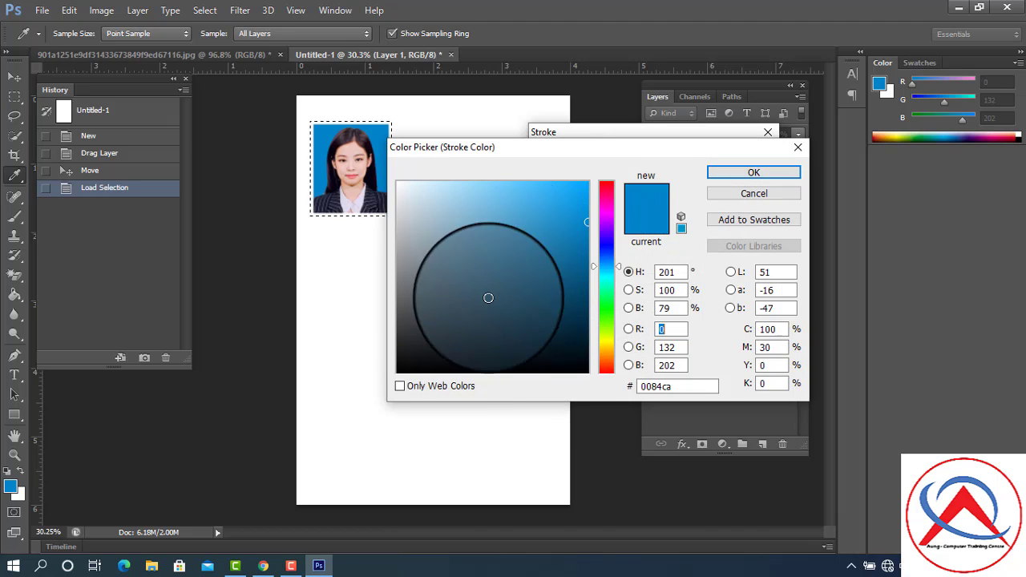
click(397, 373)
drag(397, 373, 396, 374)
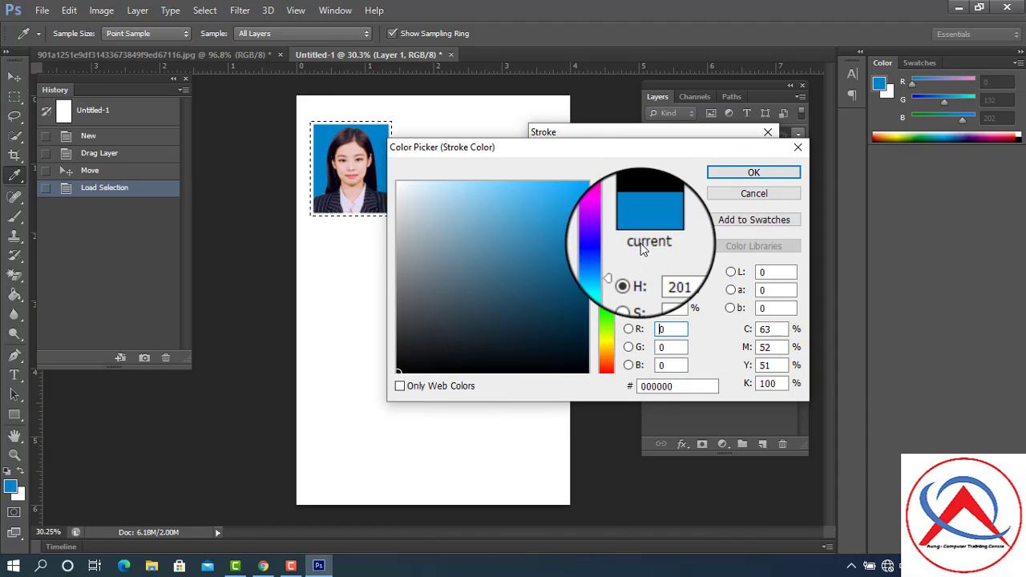
click(717, 179)
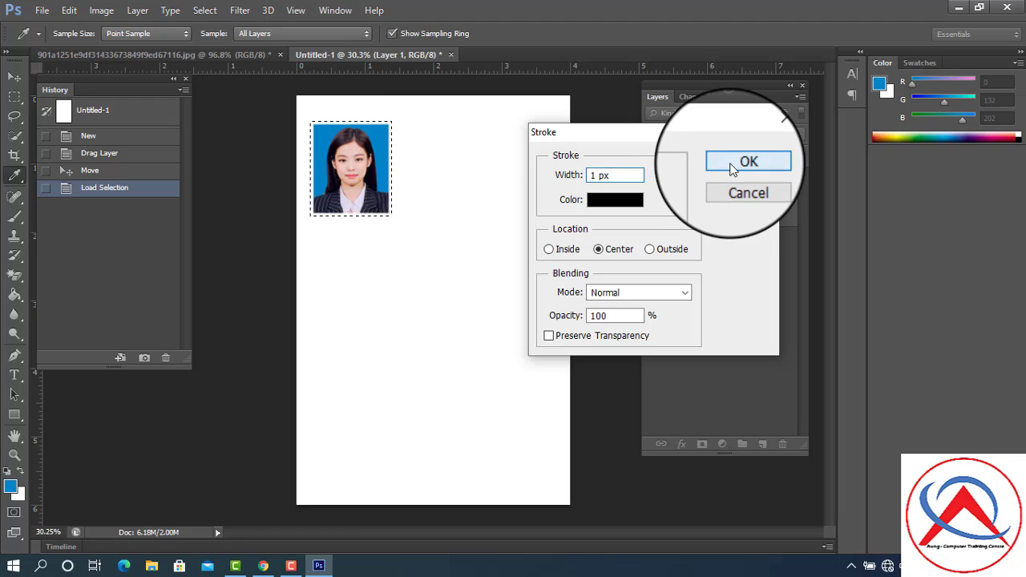
click(724, 167)
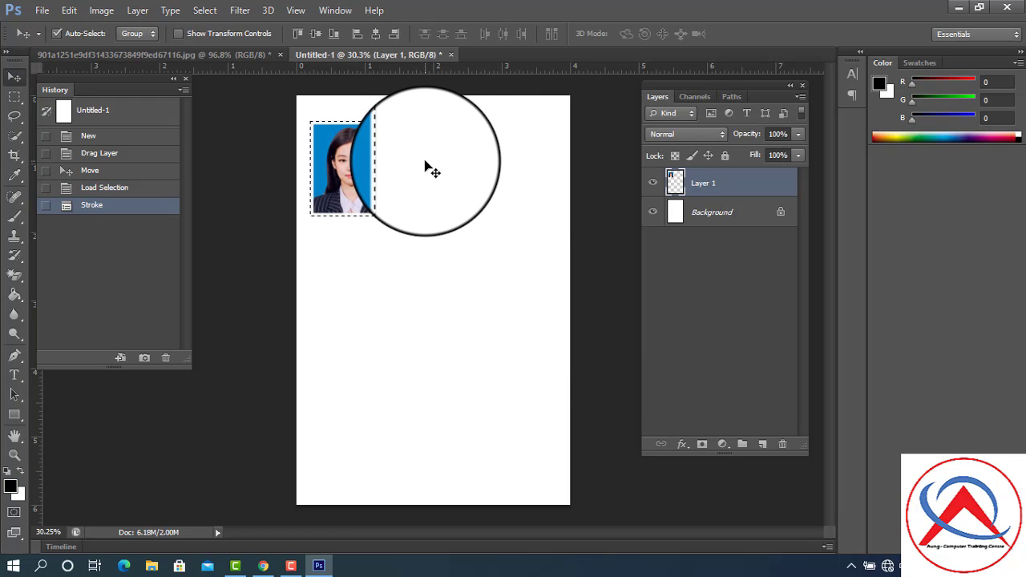
key(ctrl+d)
Step: Dock the Layers panel, place the photo copies along the top, and select all three
scroll(405, 164, up, 4)
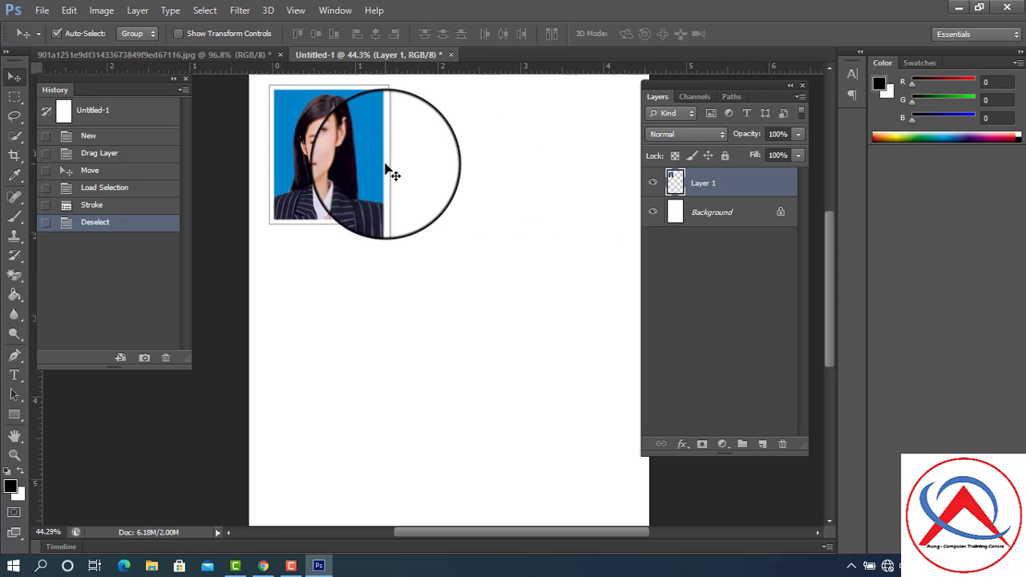
drag(402, 153, 387, 234)
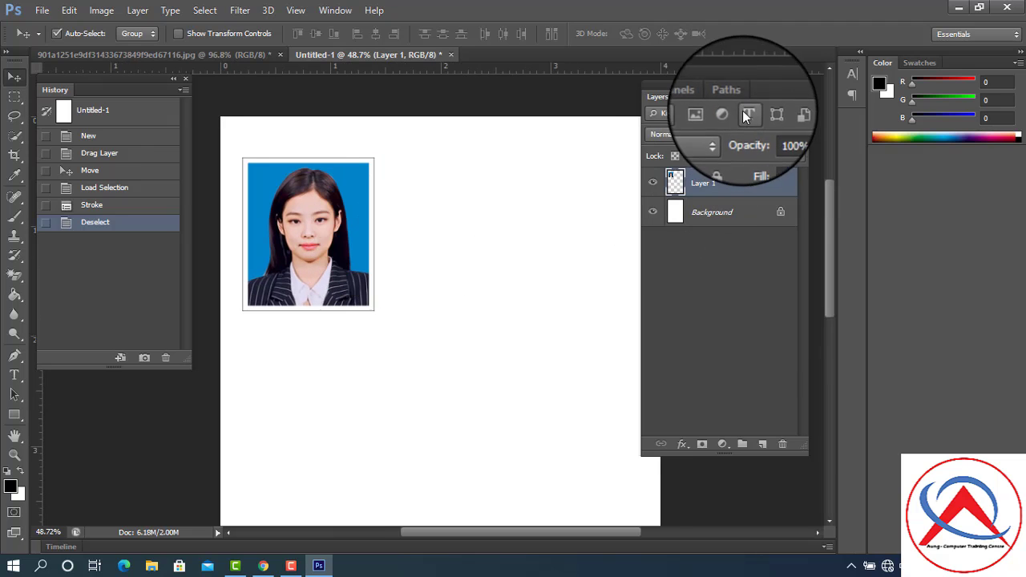
drag(717, 88, 914, 166)
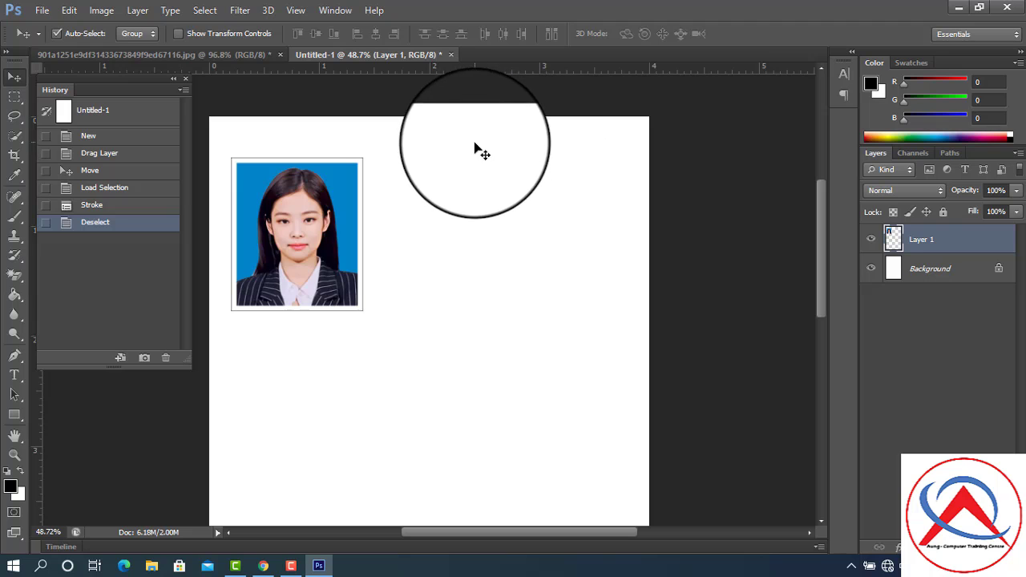
mouse_move(337, 237)
mouse_down()
mouse_move(326, 218)
mouse_move(565, 222)
mouse_move(546, 221)
mouse_up()
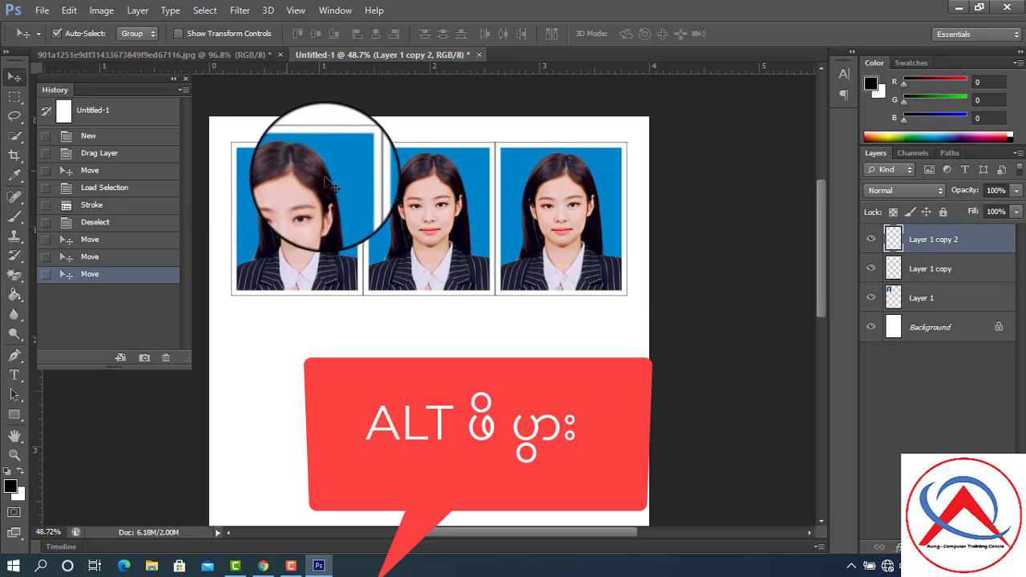
drag(213, 124, 669, 323)
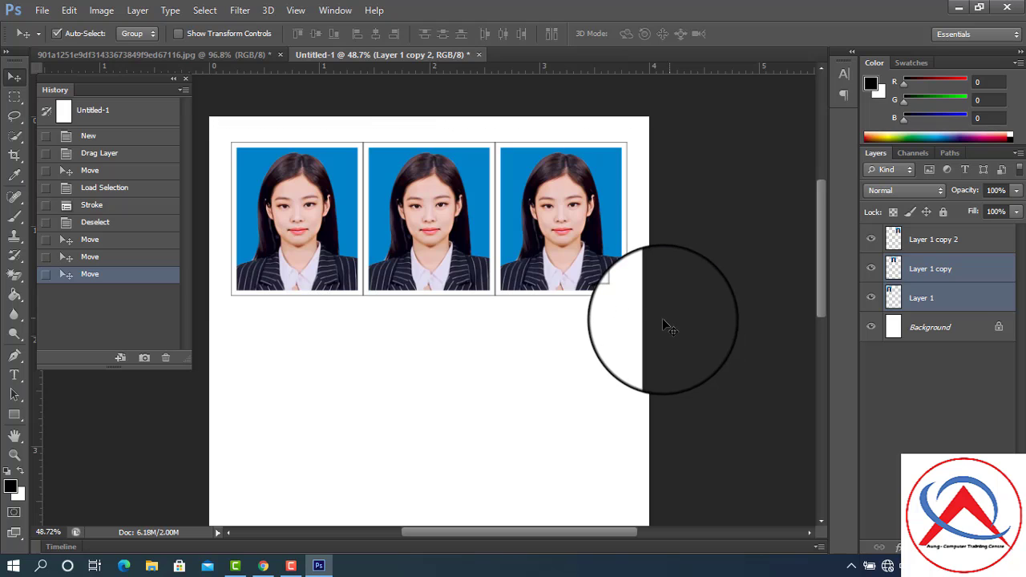
scroll(633, 315, down, 2)
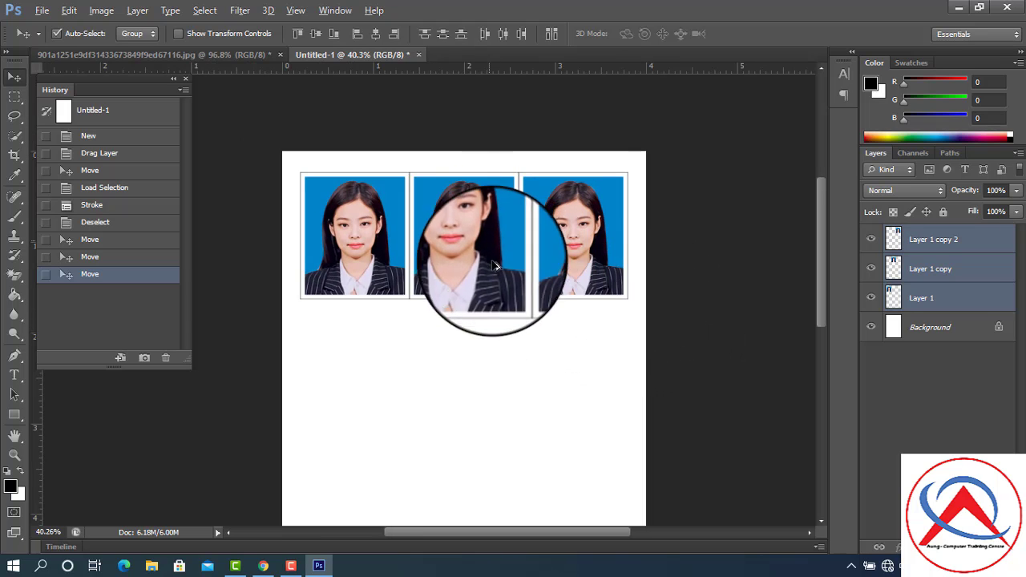
Step: Copy the three-photo row down twice for a second and third row, then check the jpg tab
mouse_move(496, 266)
mouse_down()
mouse_move(490, 374)
mouse_move(513, 229)
mouse_up()
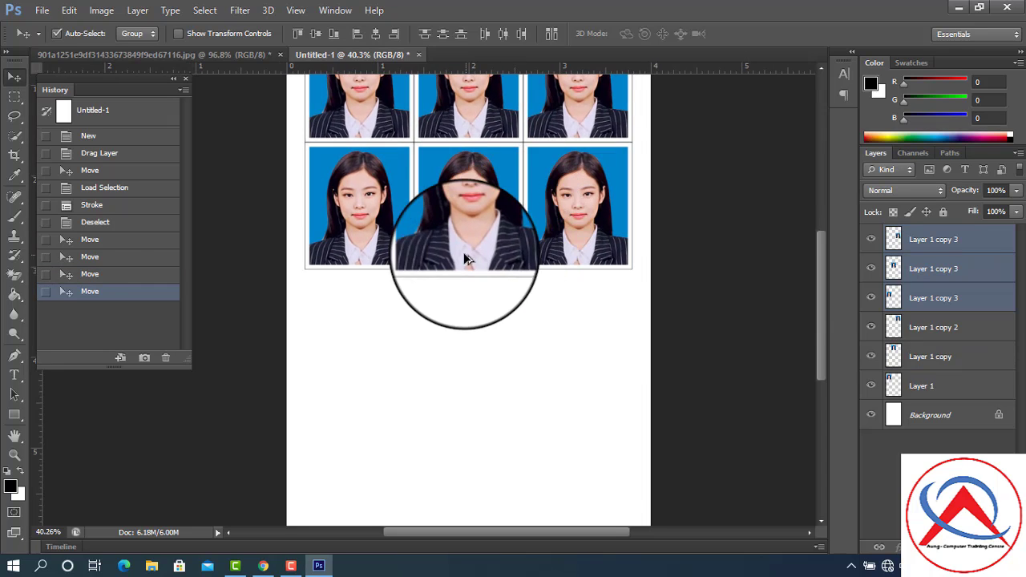
drag(468, 258, 466, 351)
scroll(507, 241, down, 2)
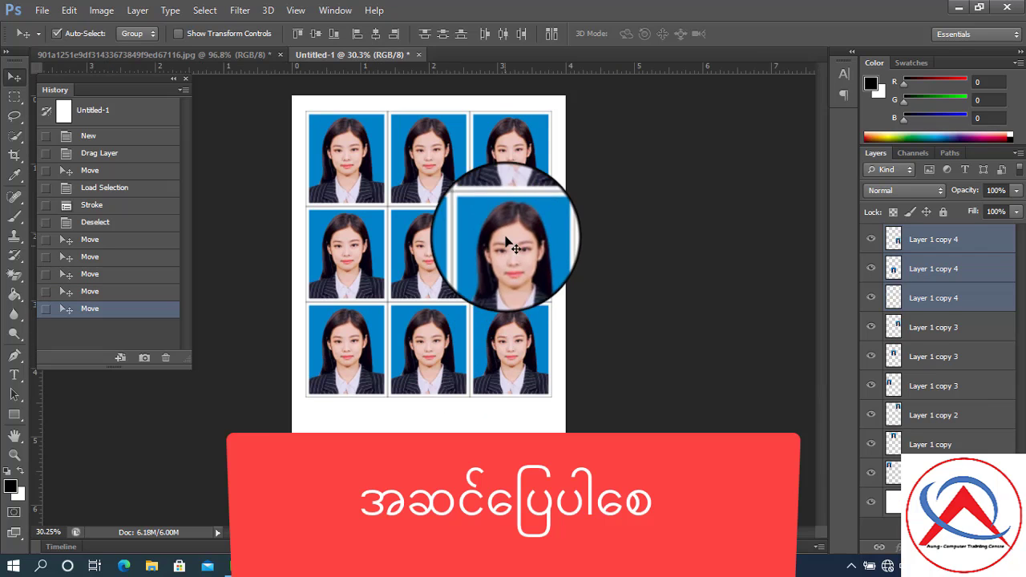
scroll(436, 108, up, 3)
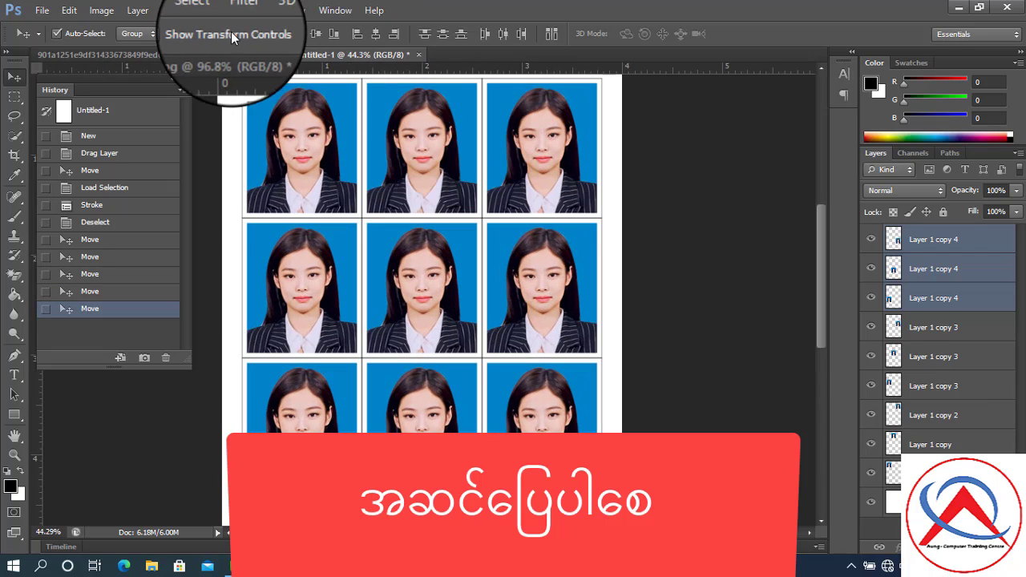
click(228, 52)
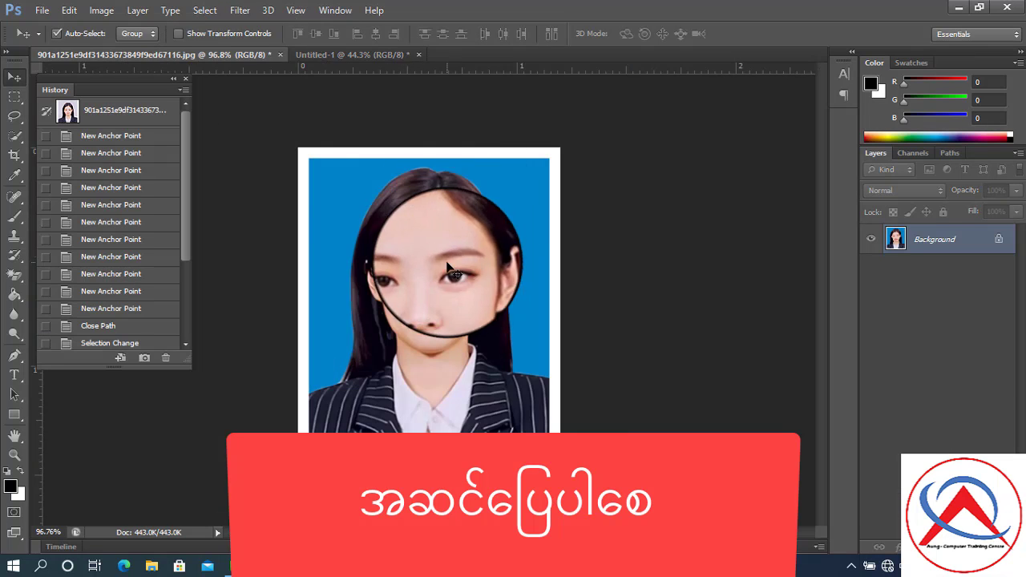
click(342, 54)
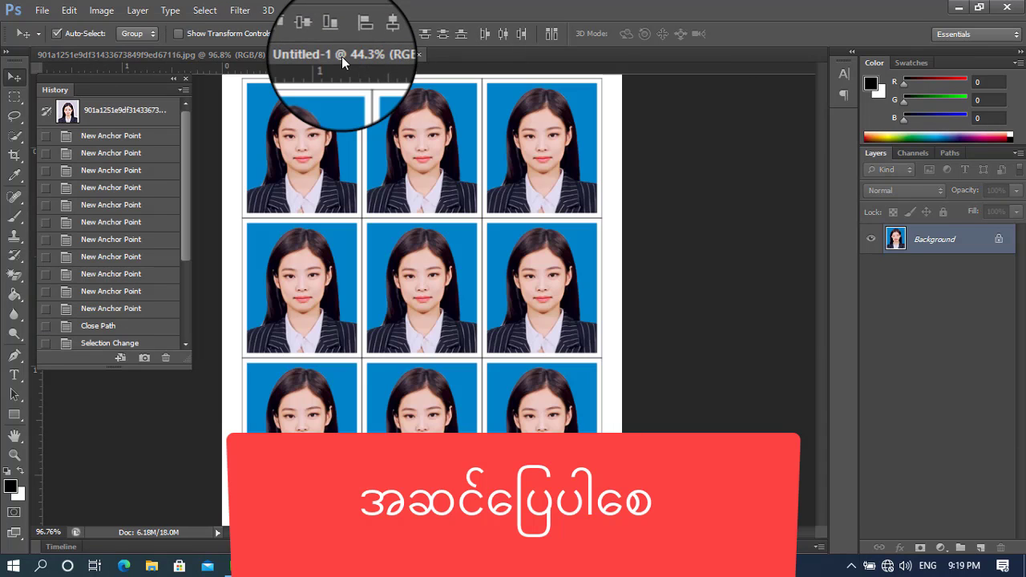
scroll(425, 189, down, 1)
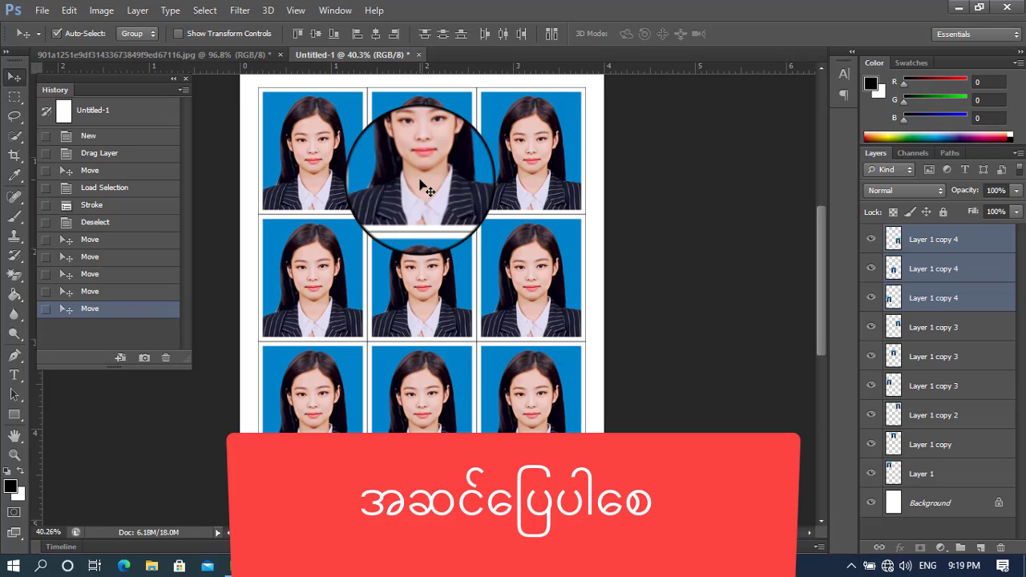